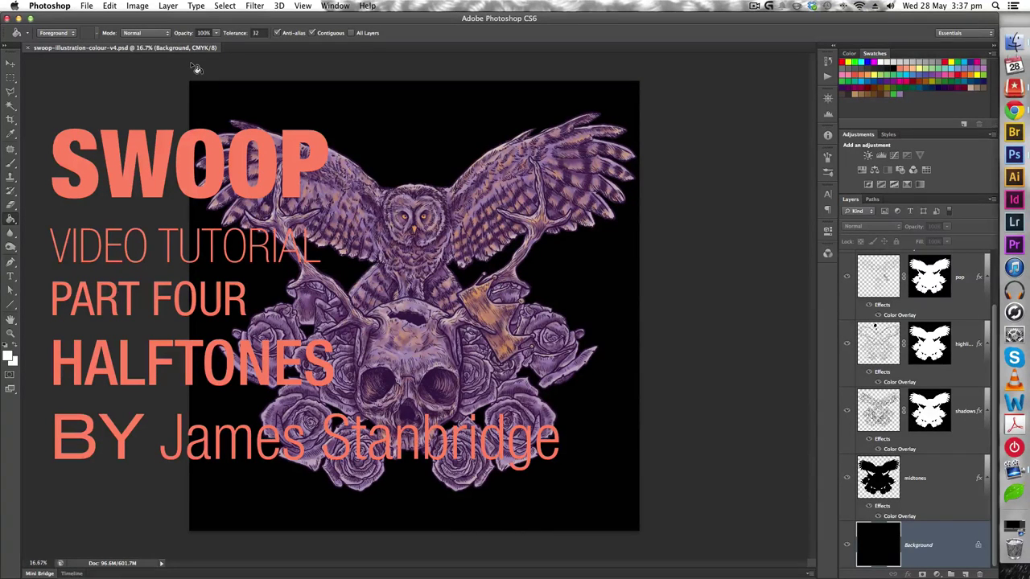
Rename the top layer, Layer 1, as linework.
{"action": "left_click", "coordinate": [10, 62]}
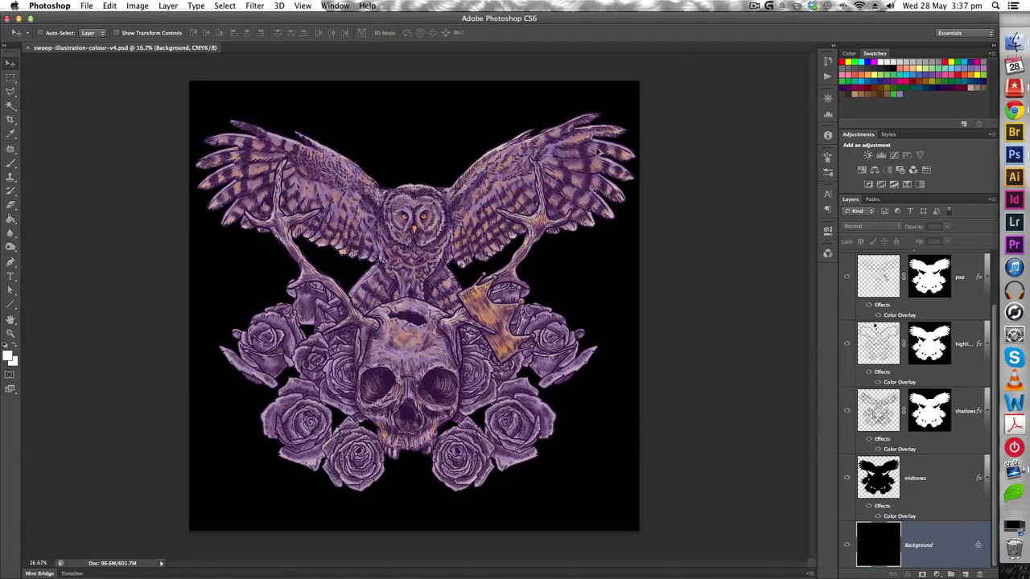
{"action": "scroll", "coordinate": [597, 150], "scroll_direction": "up", "scroll_amount": 5}
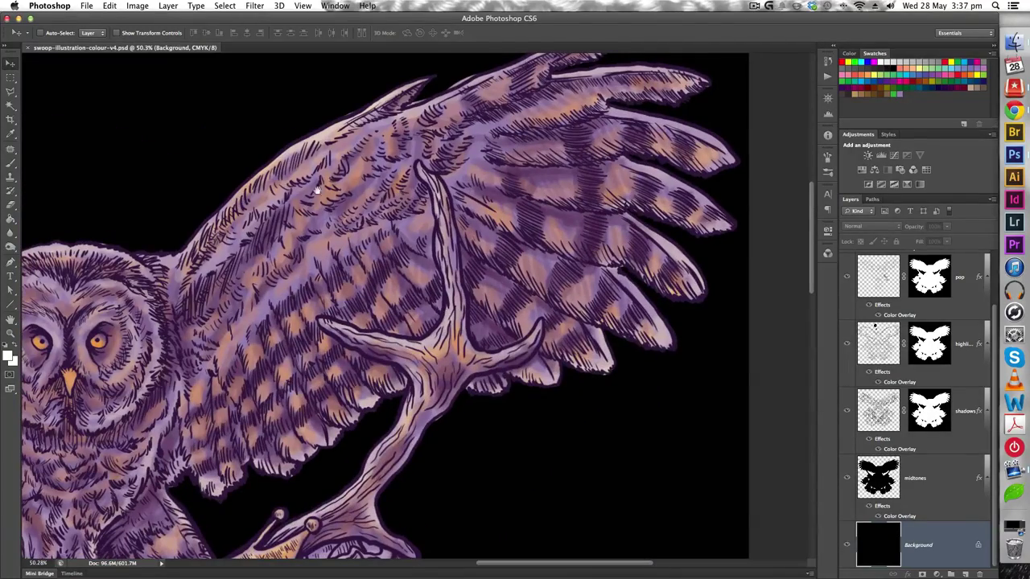
{"action": "left_click_drag", "start_coordinate": [292, 213], "coordinate": [432, 188]}
{"action": "scroll", "coordinate": [432, 188], "scroll_direction": "down", "scroll_amount": 5}
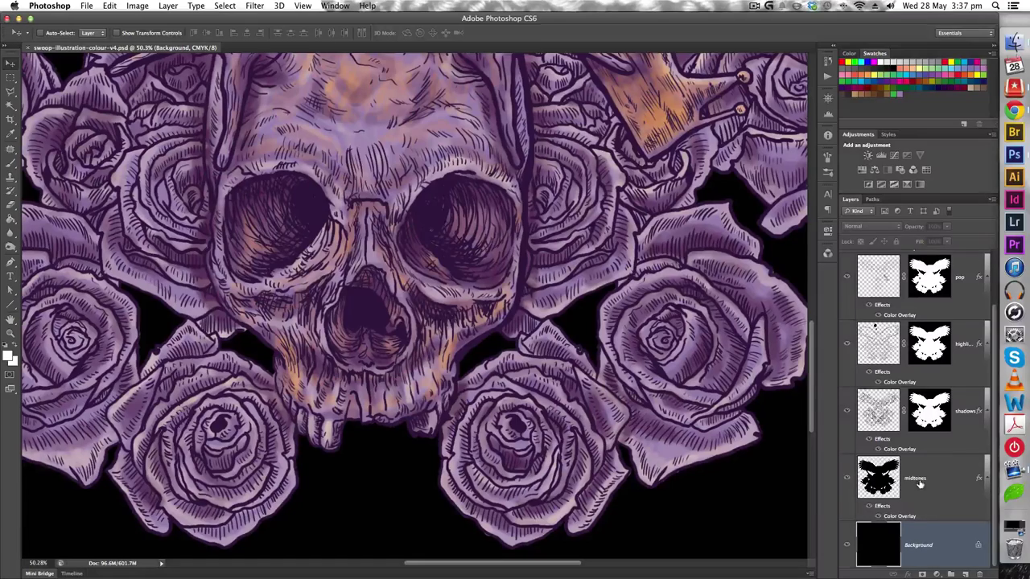
{"action": "scroll", "coordinate": [925, 484], "scroll_direction": "up", "scroll_amount": 4}
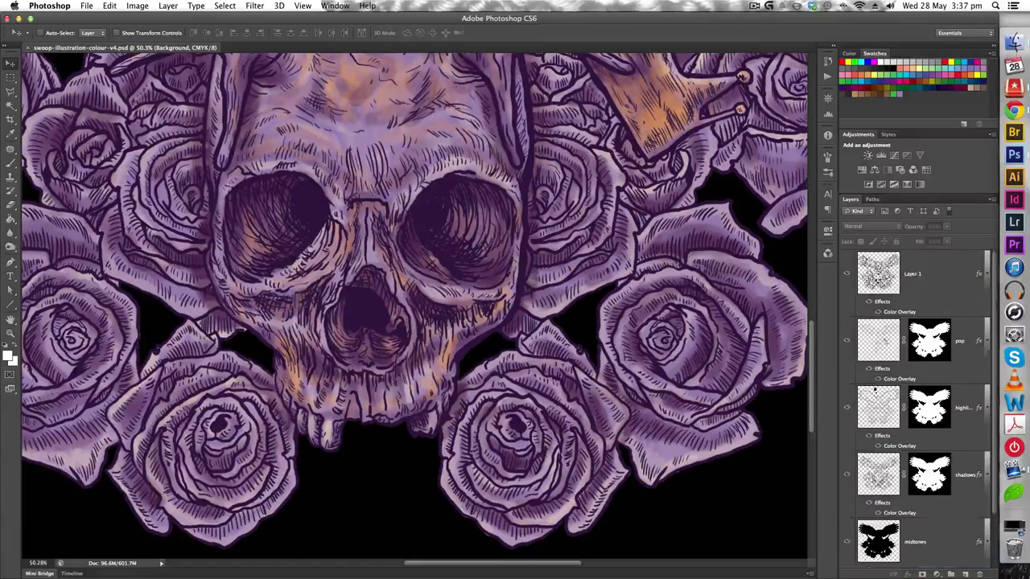
{"action": "double_click", "coordinate": [912, 274]}
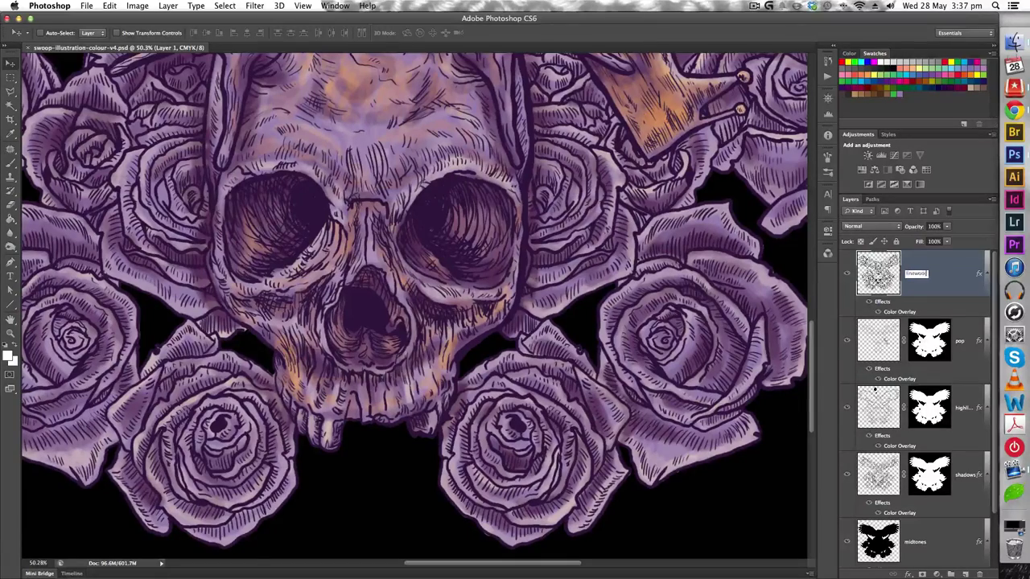
{"action": "type", "text": "linework"}
{"action": "key", "text": "Return"}
Add a new empty layer directly above each of the highlights, shadows and midtones layers.
{"action": "scroll", "coordinate": [854, 383], "scroll_direction": "down", "scroll_amount": 2}
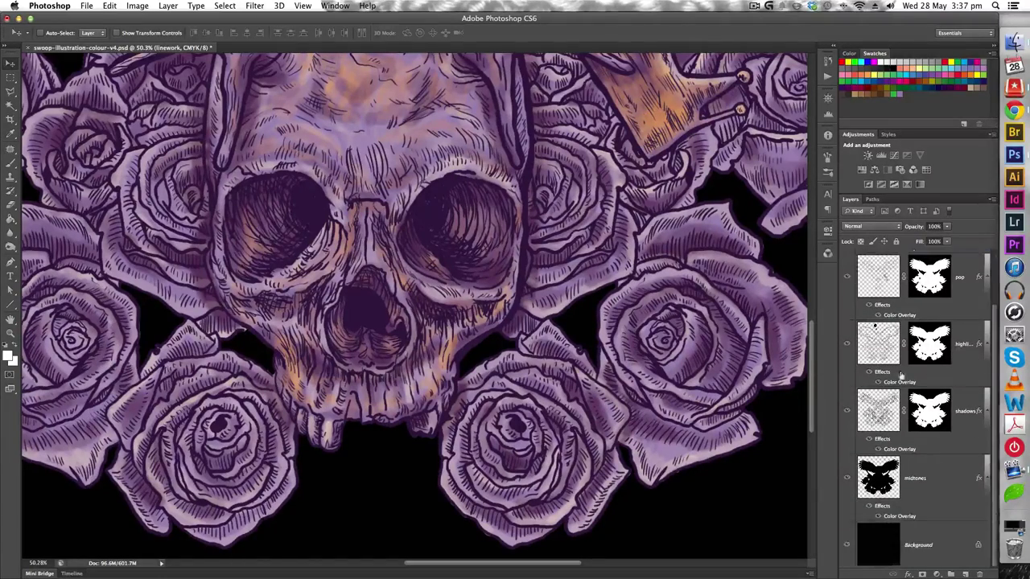
{"action": "scroll", "coordinate": [877, 346], "scroll_direction": "up", "scroll_amount": 2}
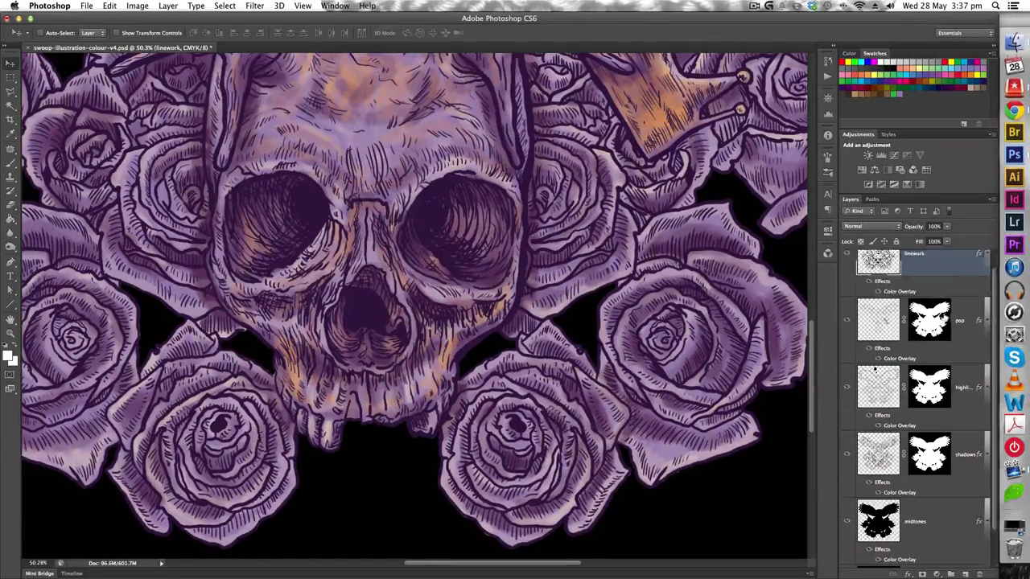
{"action": "left_click", "coordinate": [885, 322]}
{"action": "key", "text": "super+0"}
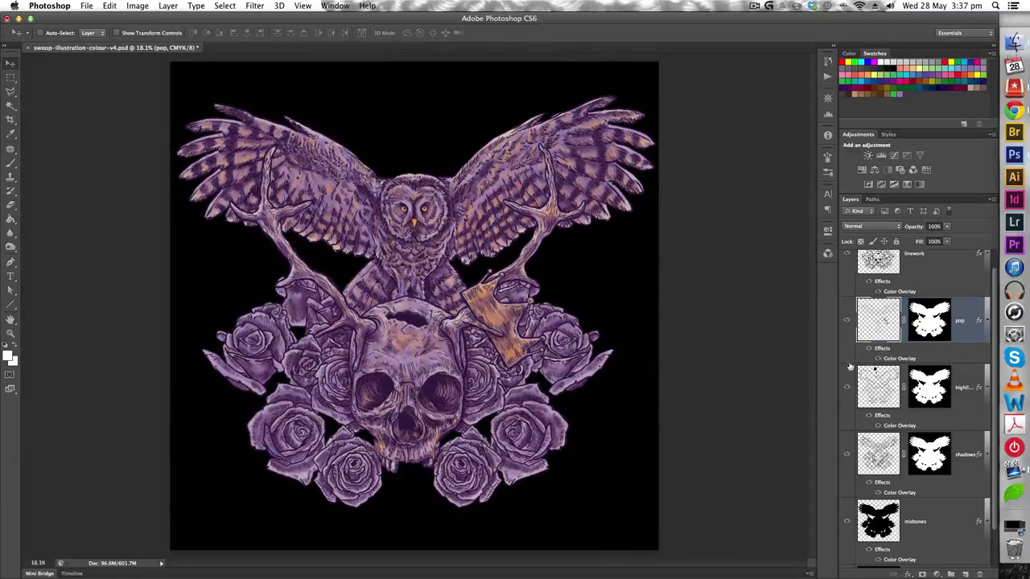
{"action": "left_click", "coordinate": [929, 388]}
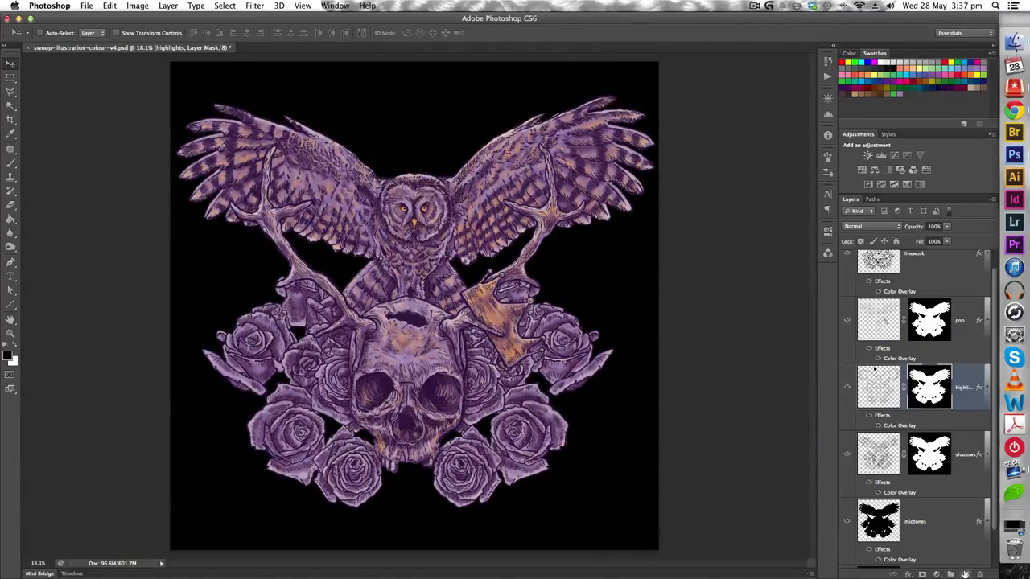
{"action": "left_click", "coordinate": [965, 574]}
{"action": "left_click", "coordinate": [946, 502]}
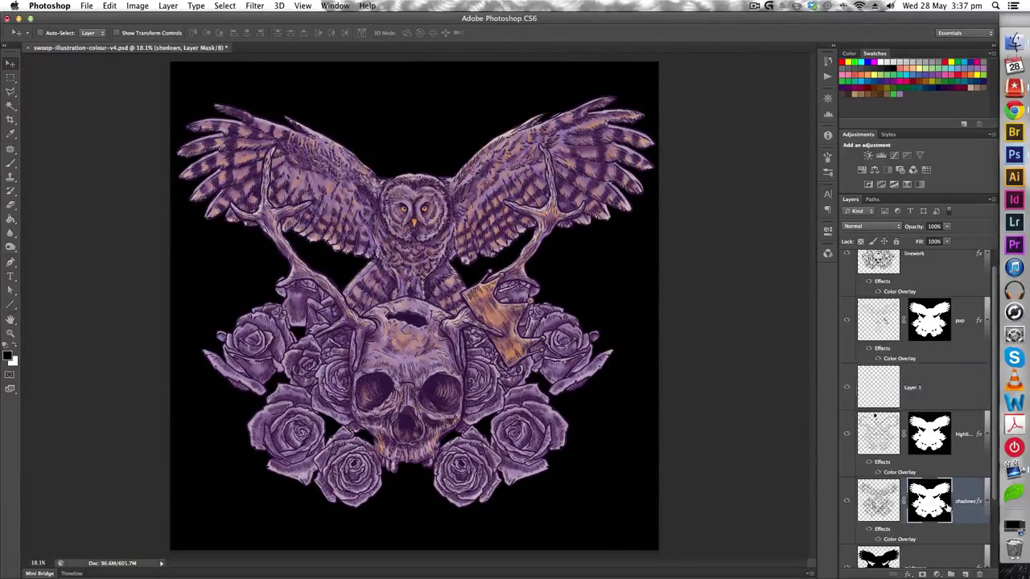
{"action": "left_click", "coordinate": [964, 573]}
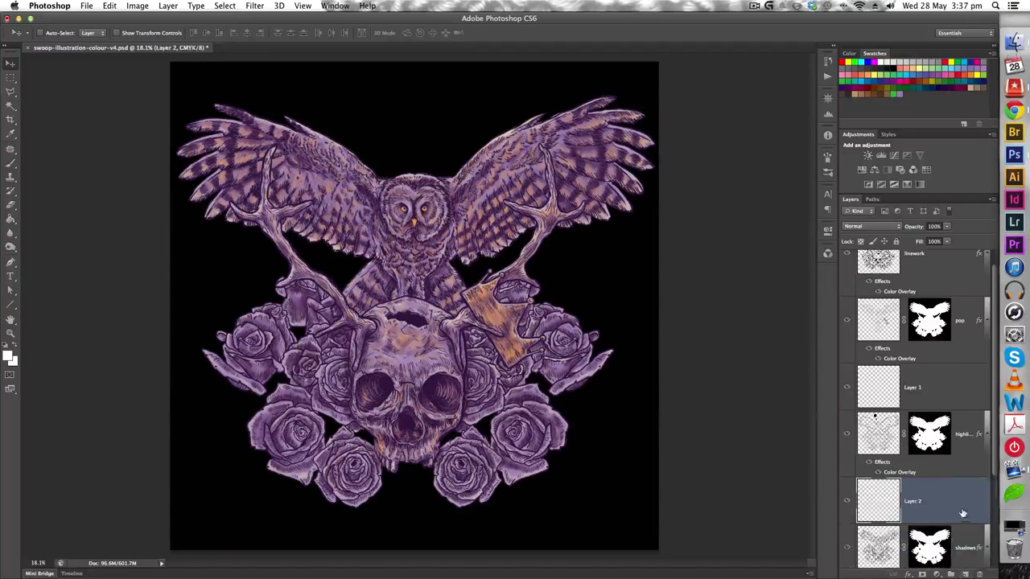
{"action": "left_click", "coordinate": [947, 544]}
{"action": "scroll", "coordinate": [978, 557], "scroll_direction": "down", "scroll_amount": 2}
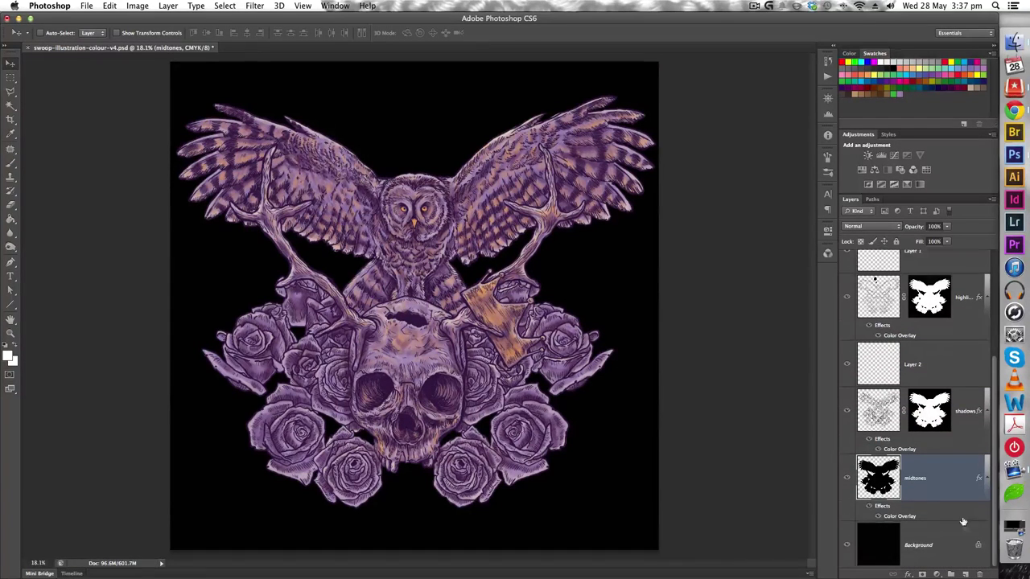
{"action": "left_click", "coordinate": [965, 574]}
Fill the three new layers, Layer 1, Layer 2 and Layer 3, with white using the Paint Bucket.
{"action": "scroll", "coordinate": [885, 338], "scroll_direction": "up", "scroll_amount": 3}
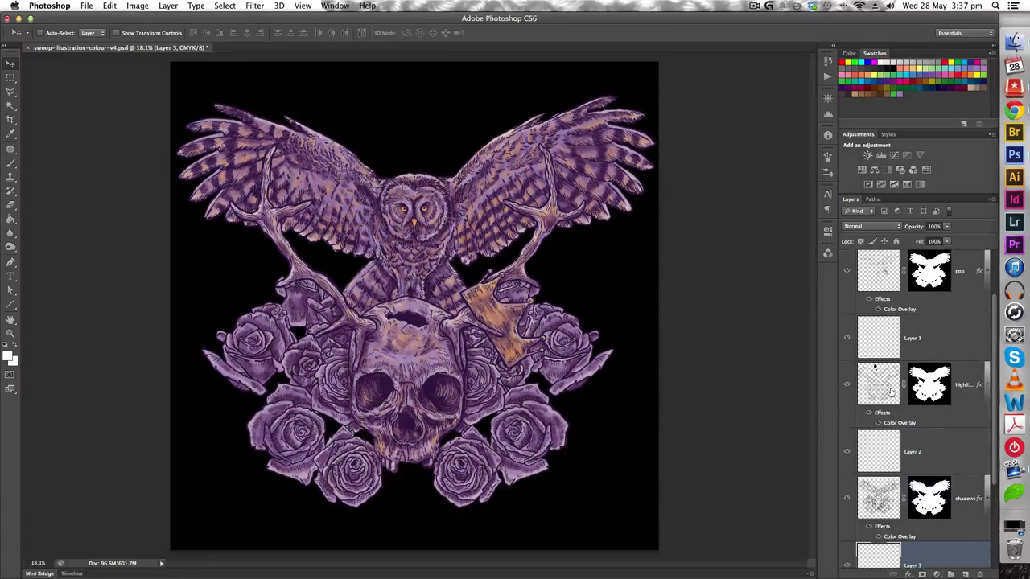
{"action": "left_click", "coordinate": [884, 329]}
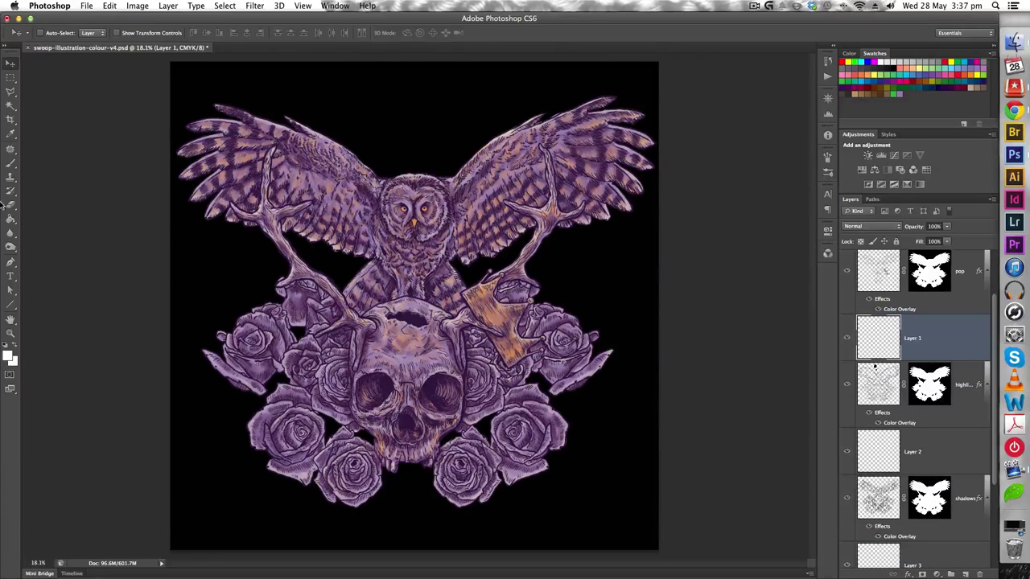
{"action": "key", "text": "g"}
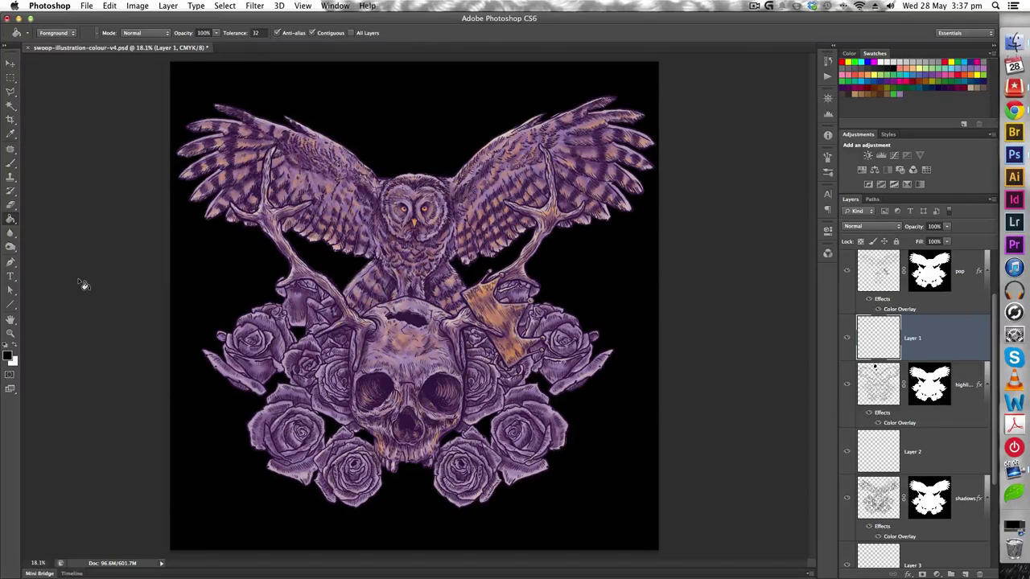
{"action": "key", "text": "x"}
{"action": "left_click", "coordinate": [225, 272]}
{"action": "left_click", "coordinate": [873, 438]}
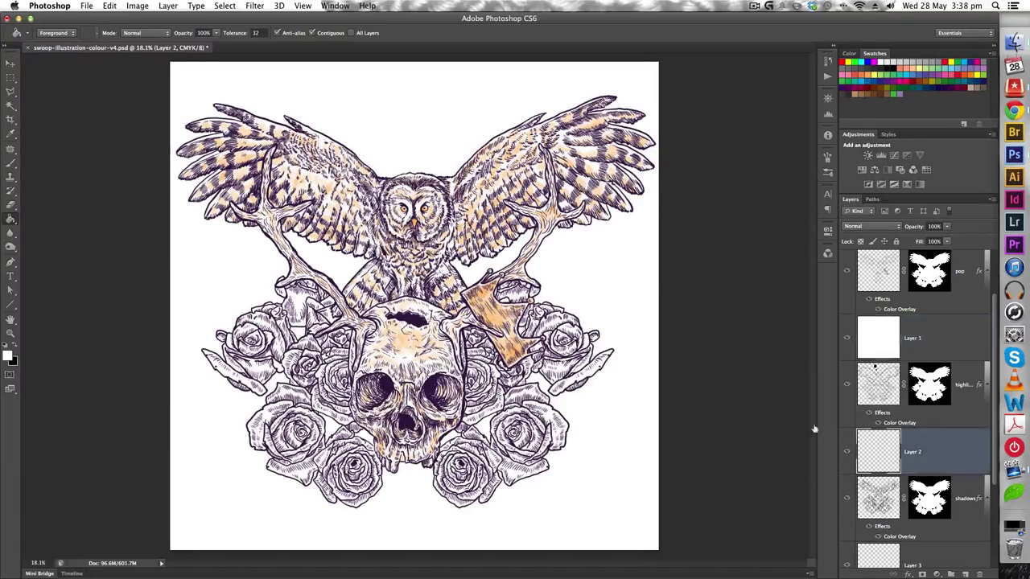
{"action": "left_click", "coordinate": [623, 297]}
{"action": "scroll", "coordinate": [909, 446], "scroll_direction": "down", "scroll_amount": 5}
{"action": "scroll", "coordinate": [916, 443], "scroll_direction": "down", "scroll_amount": 1}
{"action": "left_click", "coordinate": [921, 432]}
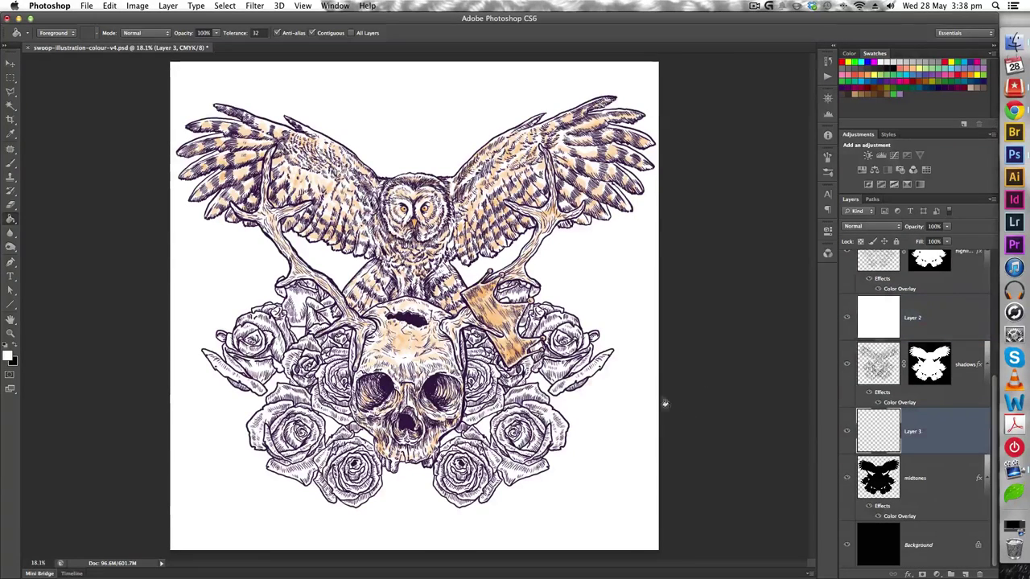
{"action": "left_click", "coordinate": [620, 383]}
Turn off the Color Overlay effect on the highlights, shadows and midtones layers.
{"action": "scroll", "coordinate": [976, 415], "scroll_direction": "up", "scroll_amount": 2}
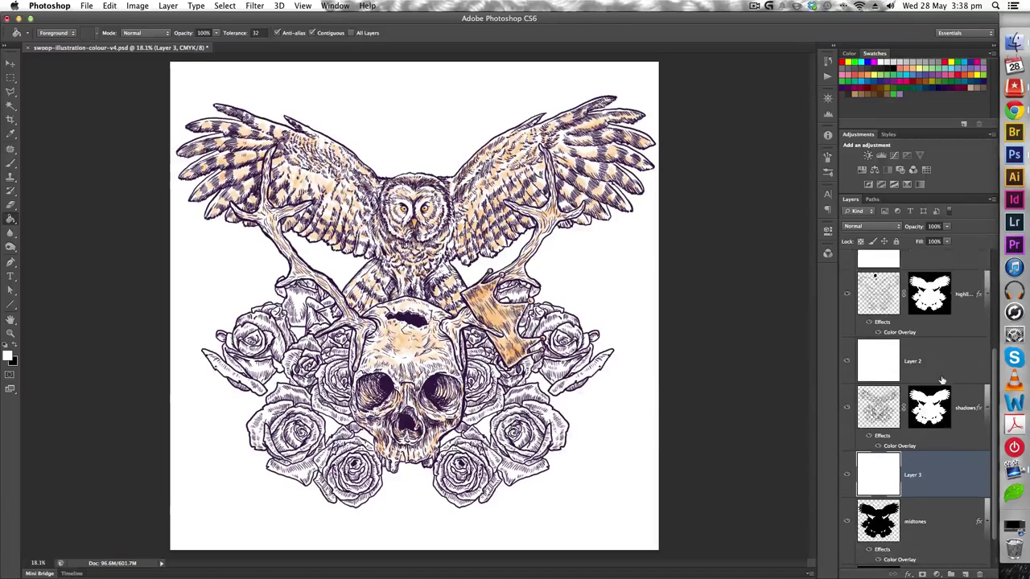
{"action": "key", "text": "v"}
{"action": "scroll", "coordinate": [857, 334], "scroll_direction": "up", "scroll_amount": 1}
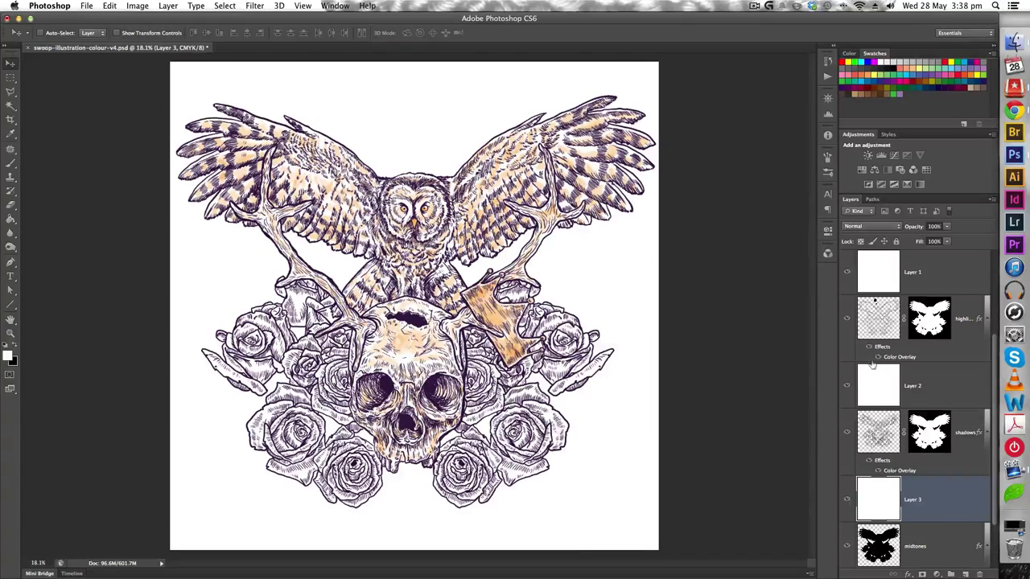
{"action": "scroll", "coordinate": [880, 407], "scroll_direction": "down", "scroll_amount": 2}
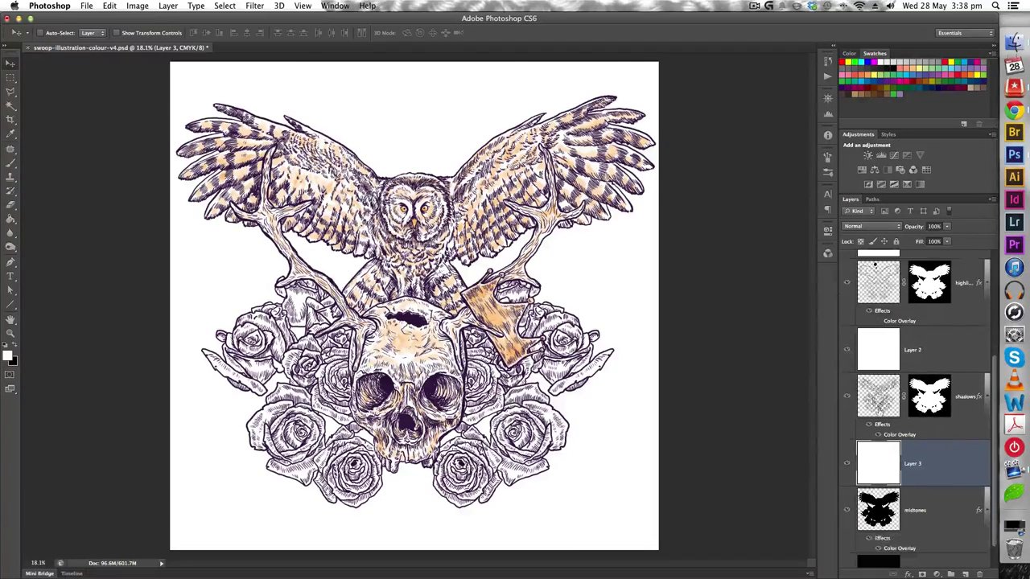
{"action": "scroll", "coordinate": [879, 435], "scroll_direction": "down", "scroll_amount": 2}
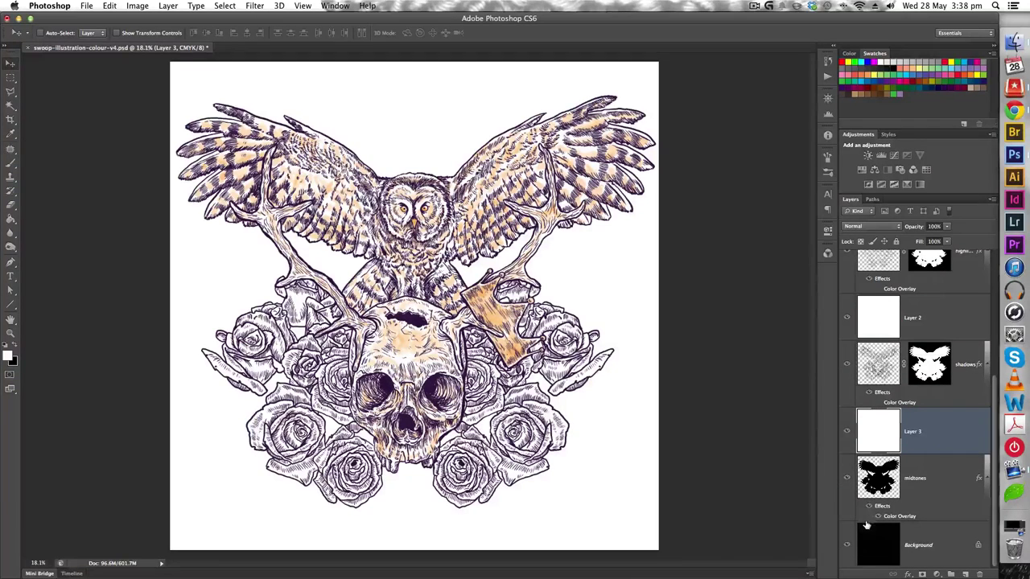
Duplicate the midtones, shadows and highlights layers.
{"action": "left_click", "coordinate": [940, 479]}
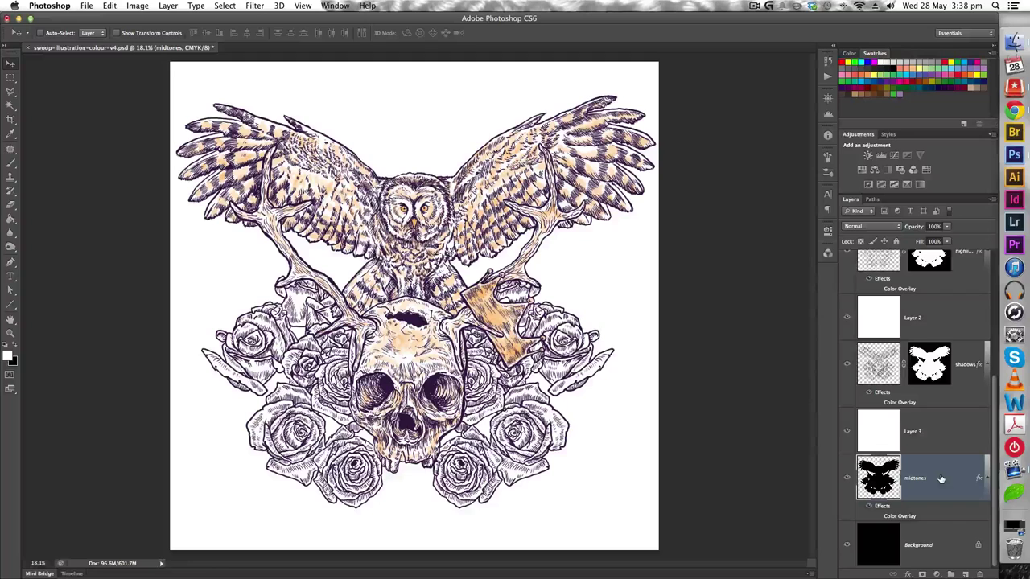
{"action": "key", "text": "super+j"}
{"action": "left_click", "coordinate": [969, 369]}
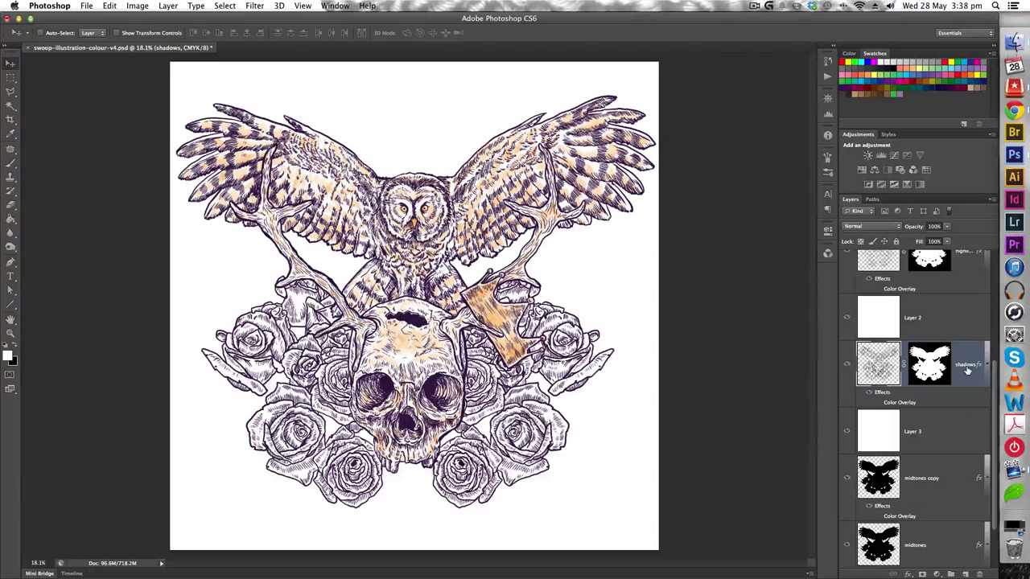
{"action": "key", "text": "super+j"}
{"action": "left_click", "coordinate": [939, 270]}
{"action": "key", "text": "super+j"}
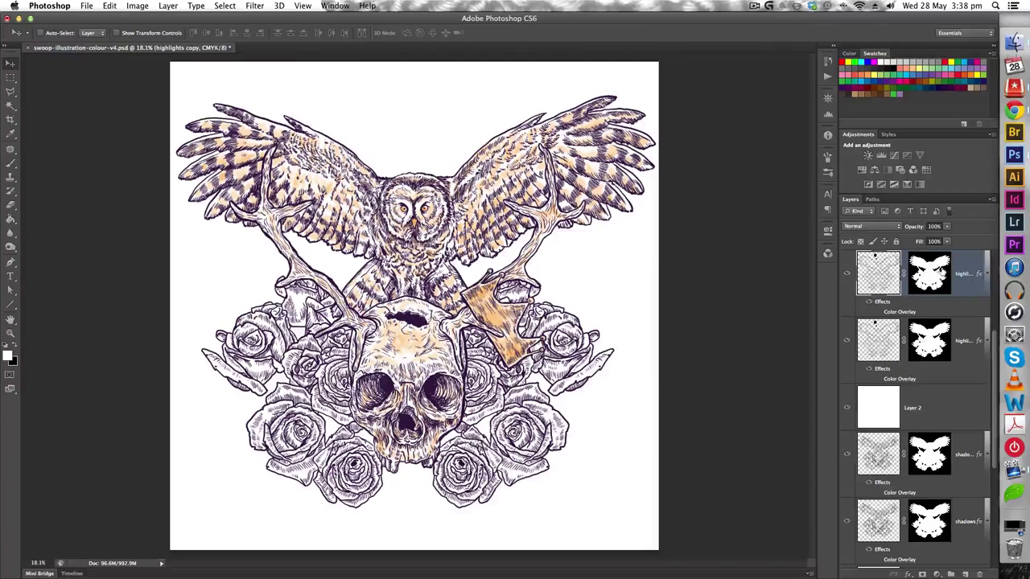
Hide the duplicate copies of the highlights, shadows and midtones layers.
{"action": "left_click", "coordinate": [846, 277]}
{"action": "scroll", "coordinate": [846, 362], "scroll_direction": "down", "scroll_amount": 2}
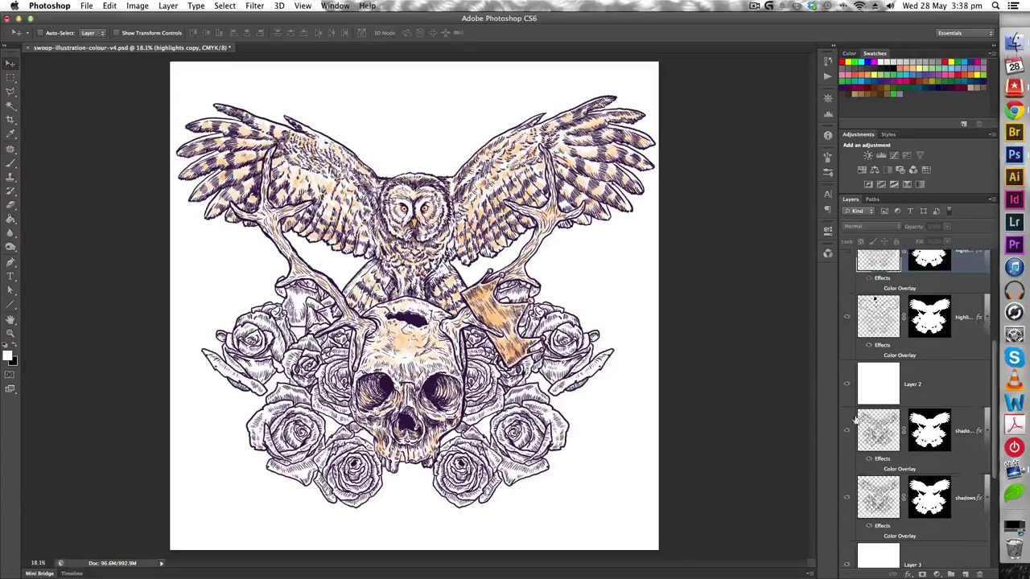
{"action": "left_click", "coordinate": [847, 433]}
{"action": "scroll", "coordinate": [848, 450], "scroll_direction": "down", "scroll_amount": 5}
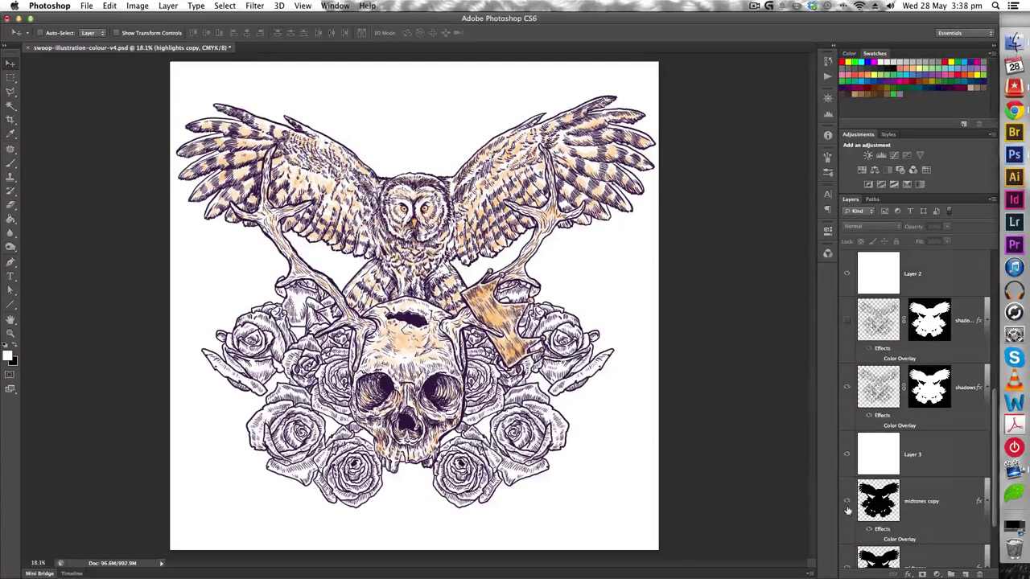
{"action": "left_click", "coordinate": [846, 501]}
Merge the original shadows layer with the white Layer 3 beneath it.
{"action": "left_click", "coordinate": [881, 391]}
{"action": "left_click", "coordinate": [941, 463], "text": "shift"}
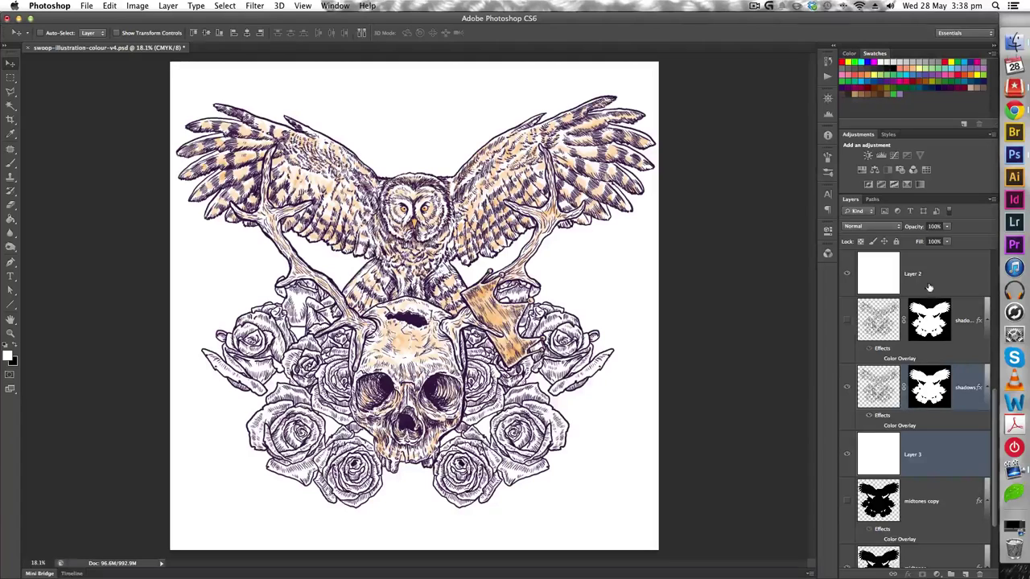
{"action": "scroll", "coordinate": [933, 348], "scroll_direction": "down", "scroll_amount": 3}
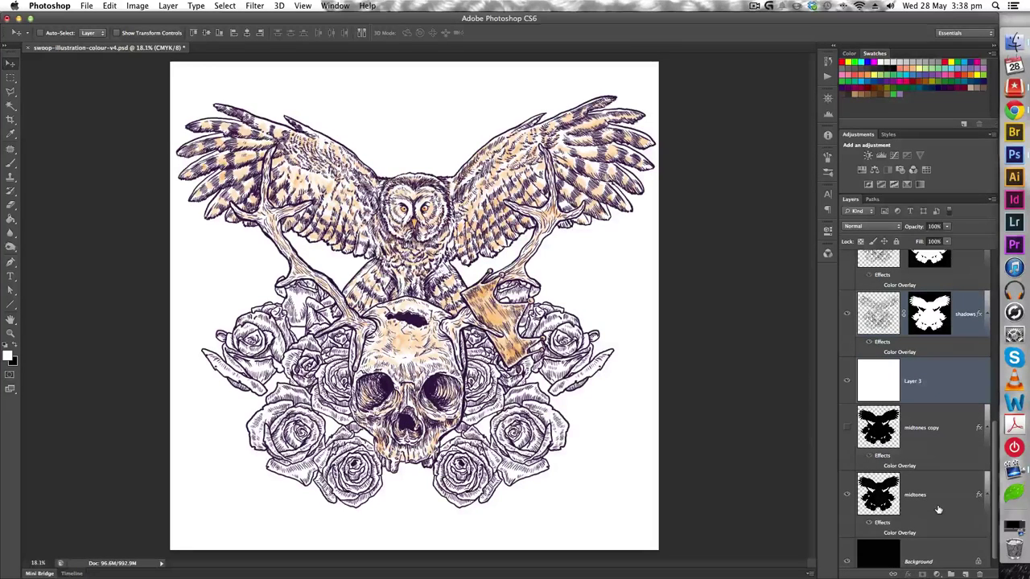
{"action": "scroll", "coordinate": [931, 380], "scroll_direction": "up", "scroll_amount": 2}
{"action": "scroll", "coordinate": [931, 380], "scroll_direction": "up", "scroll_amount": 12}
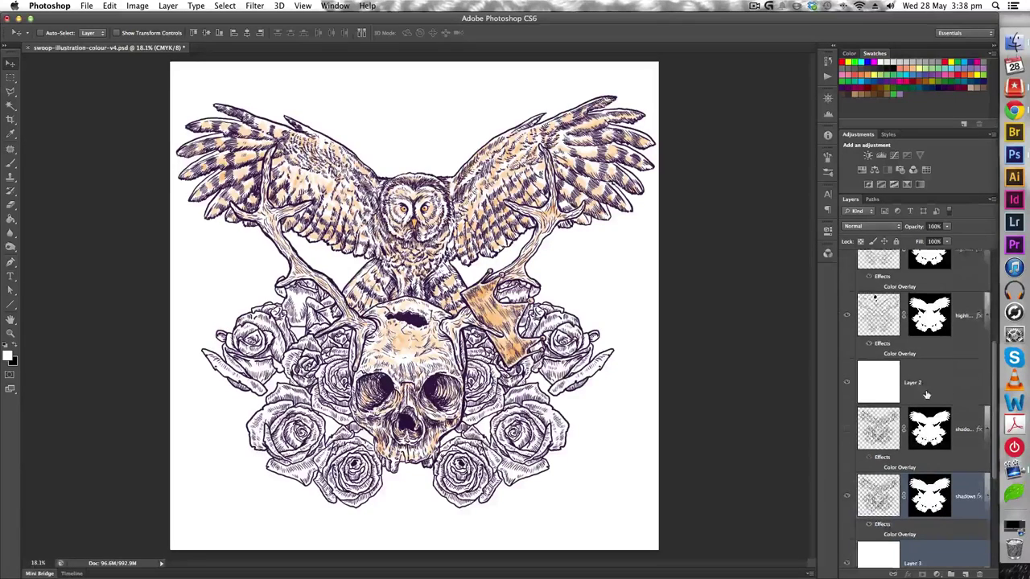
{"action": "scroll", "coordinate": [926, 396], "scroll_direction": "down", "scroll_amount": 10}
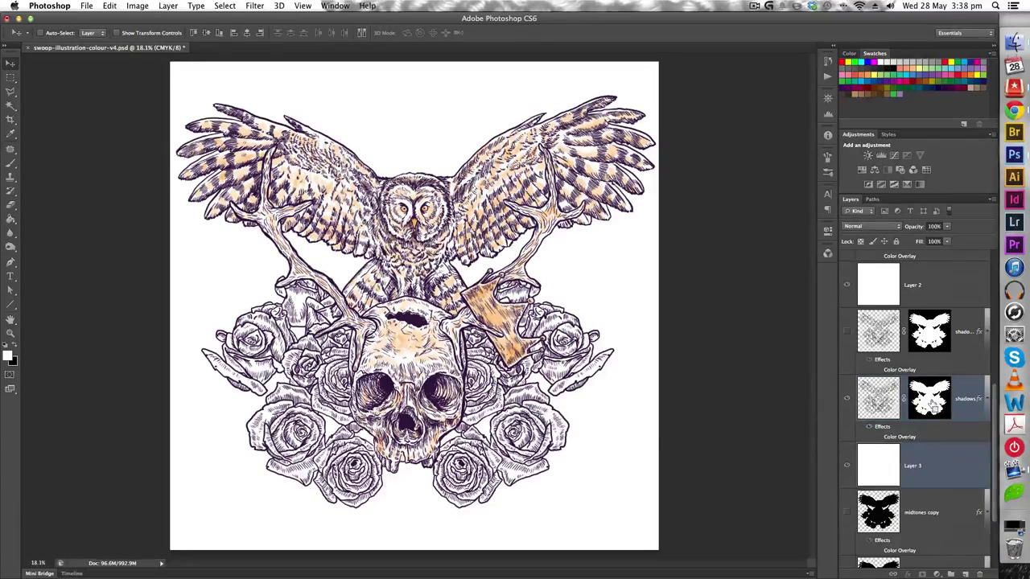
{"action": "key", "text": "super+e"}
Group the original highlights layer with the white Layer 2 beneath it.
{"action": "scroll", "coordinate": [929, 408], "scroll_direction": "up", "scroll_amount": 4}
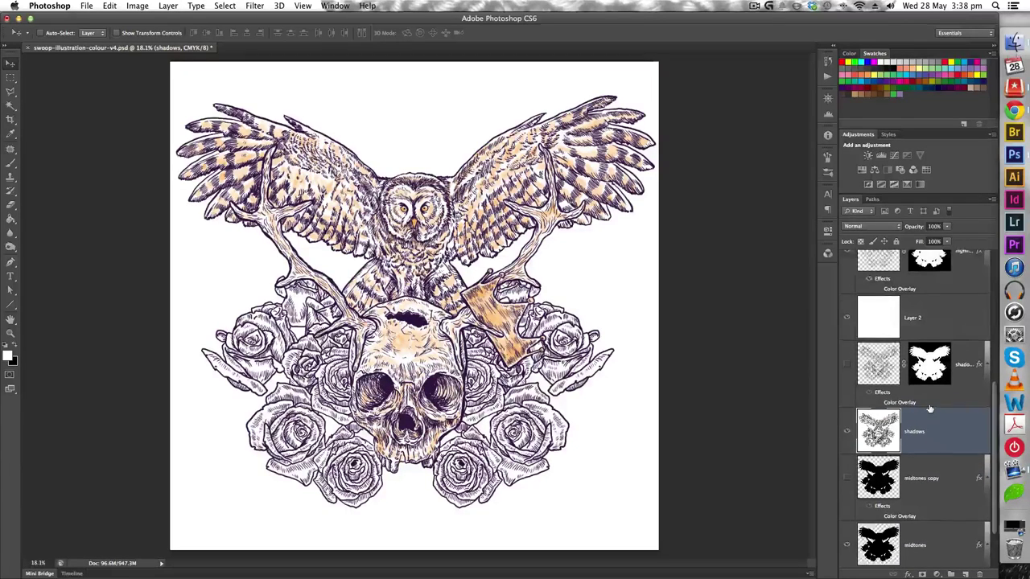
{"action": "scroll", "coordinate": [934, 382], "scroll_direction": "up", "scroll_amount": 4}
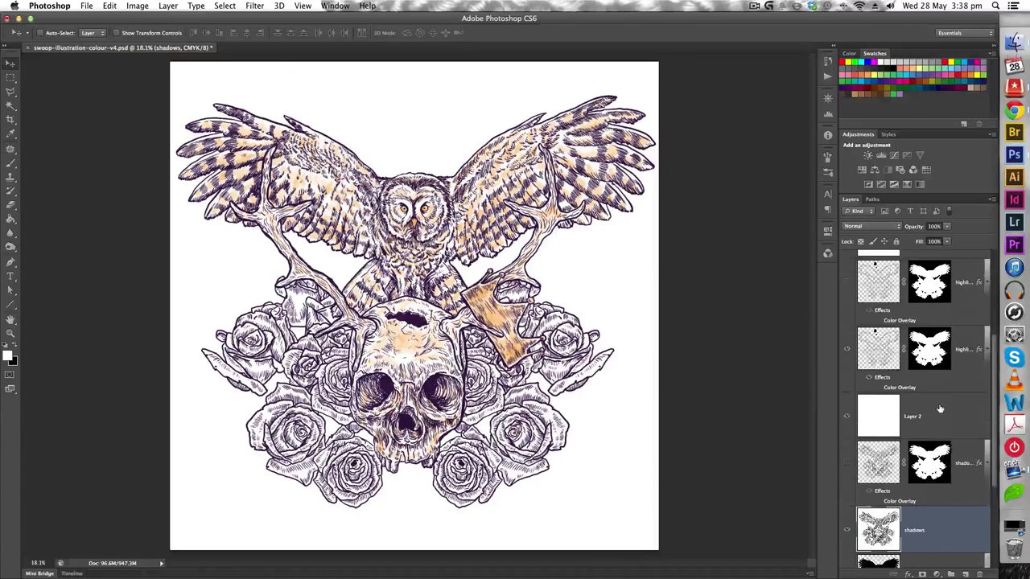
{"action": "left_click", "coordinate": [941, 367]}
{"action": "left_click", "coordinate": [943, 418], "text": "shift"}
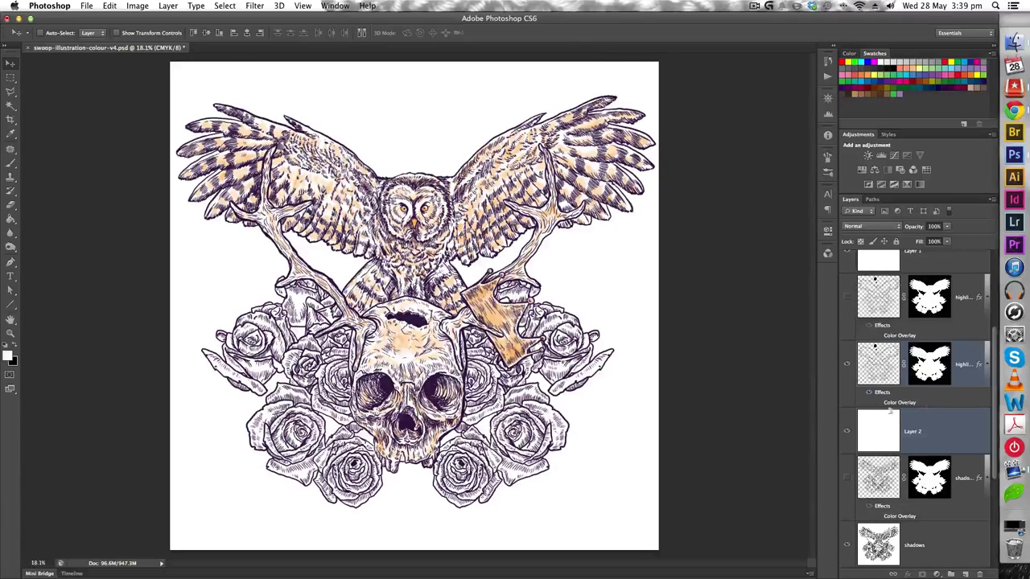
{"action": "scroll", "coordinate": [917, 450], "scroll_direction": "down", "scroll_amount": 2}
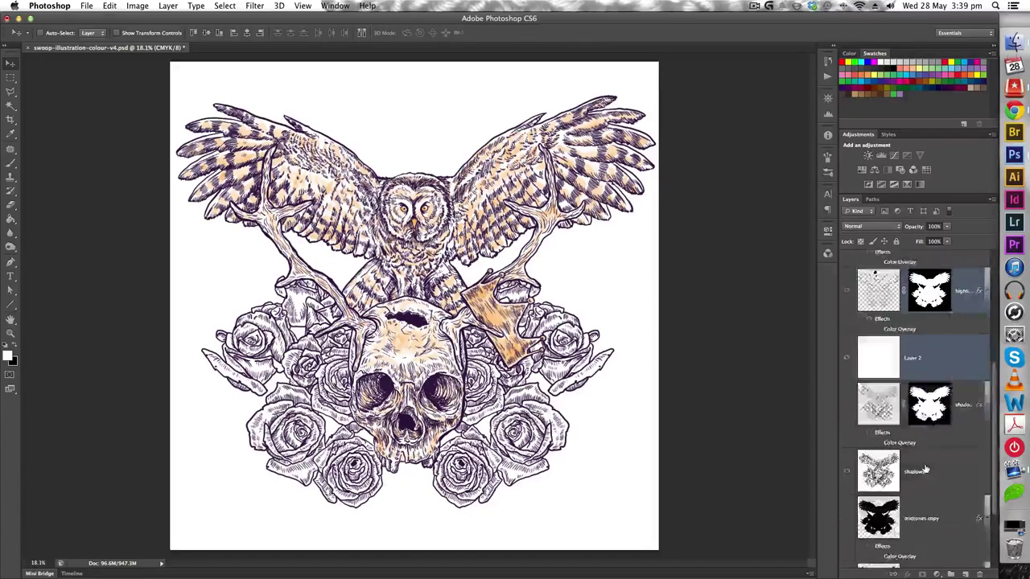
{"action": "key", "text": "super+g"}
{"action": "scroll", "coordinate": [925, 418], "scroll_direction": "up", "scroll_amount": 2}
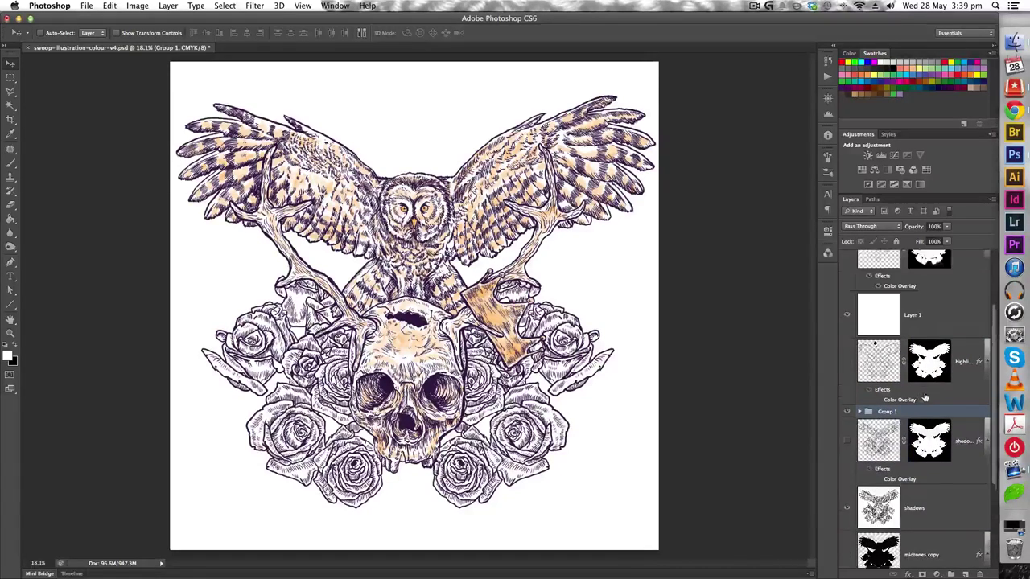
Turn off the pop layer's Color Overlay effect and make a hidden duplicate of the layer.
{"action": "scroll", "coordinate": [926, 397], "scroll_direction": "up", "scroll_amount": 1}
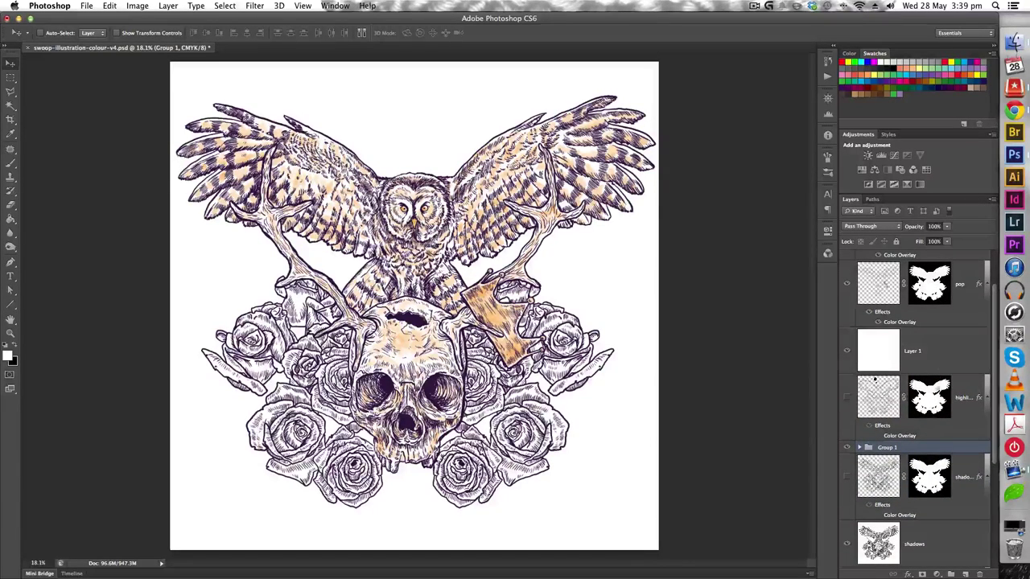
{"action": "scroll", "coordinate": [936, 353], "scroll_direction": "up", "scroll_amount": 3}
{"action": "left_click", "coordinate": [938, 321]}
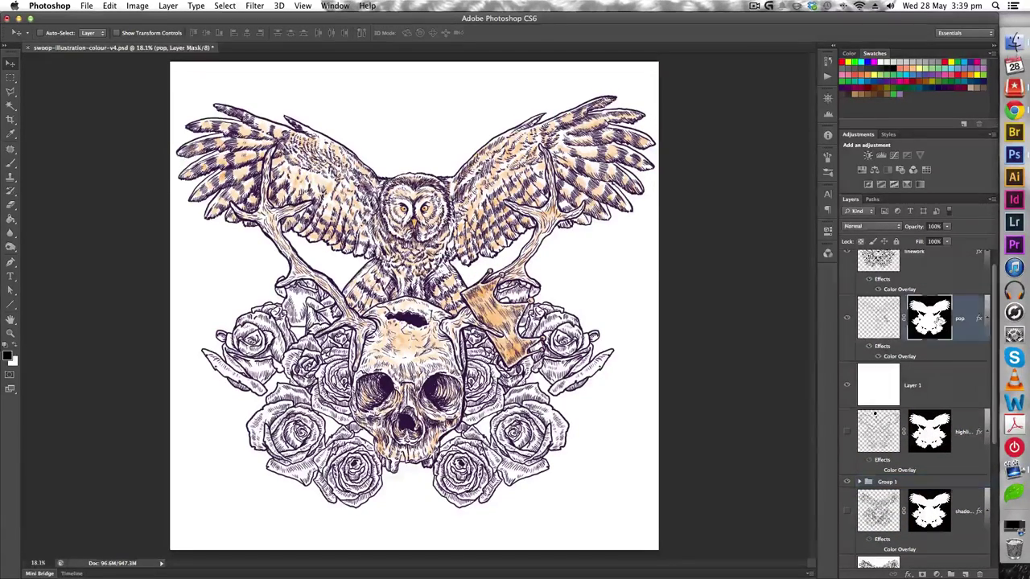
{"action": "left_click", "coordinate": [877, 357]}
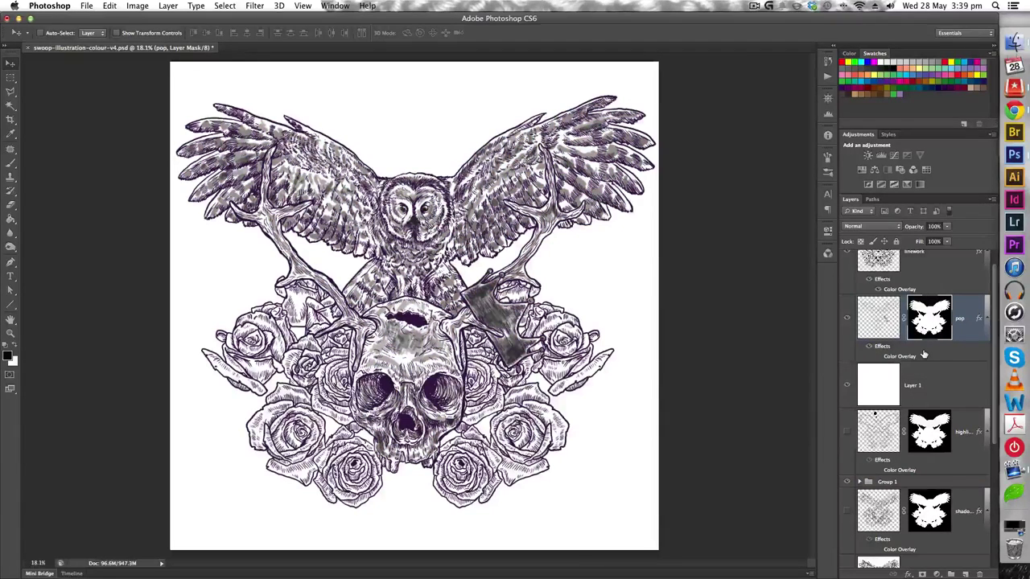
{"action": "key", "text": "super+j"}
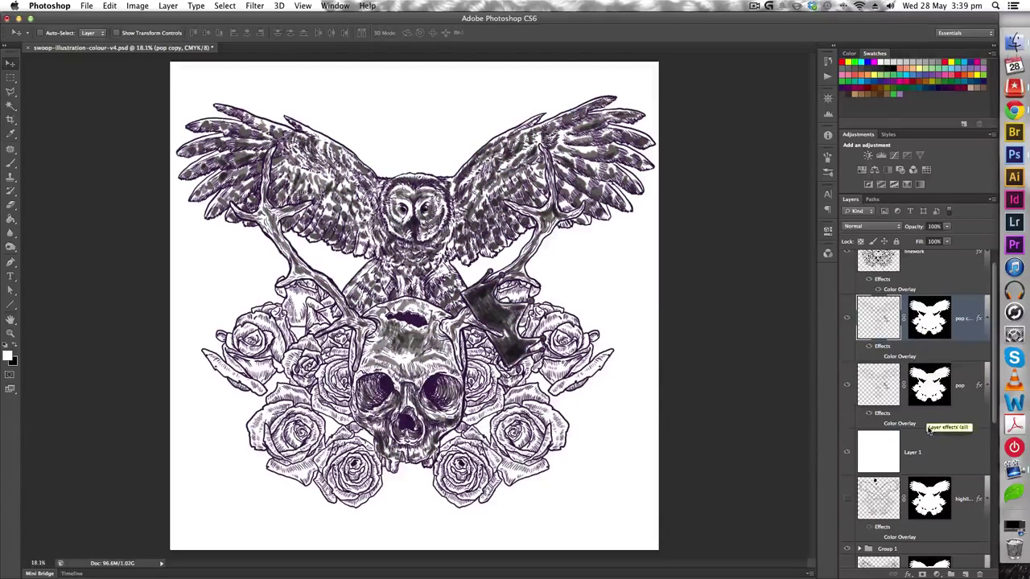
{"action": "left_click", "coordinate": [845, 319]}
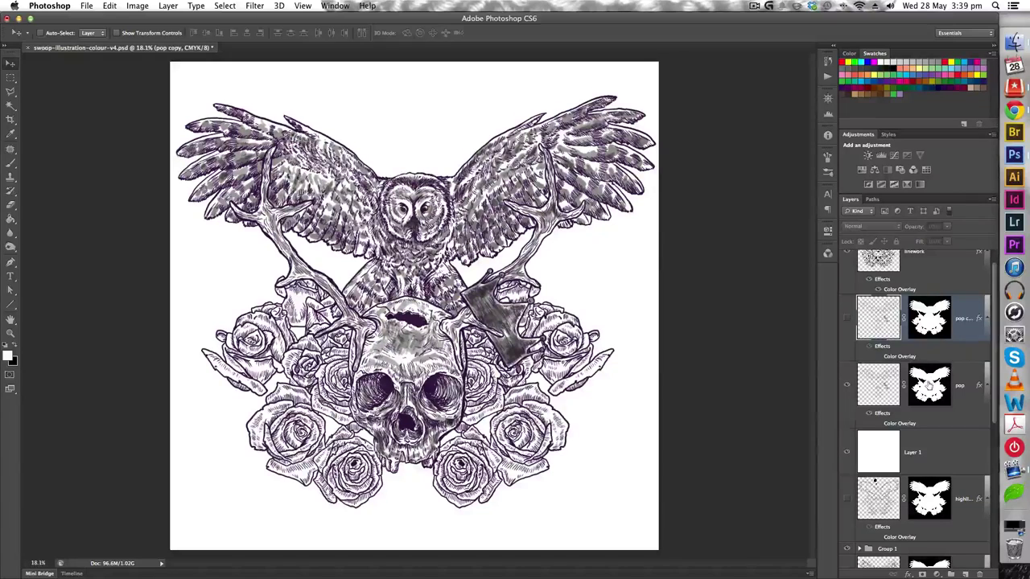
Merge the original pop layer with the white Layer 1 beneath it.
{"action": "left_click", "coordinate": [967, 420]}
{"action": "left_click", "coordinate": [967, 446], "text": "shift"}
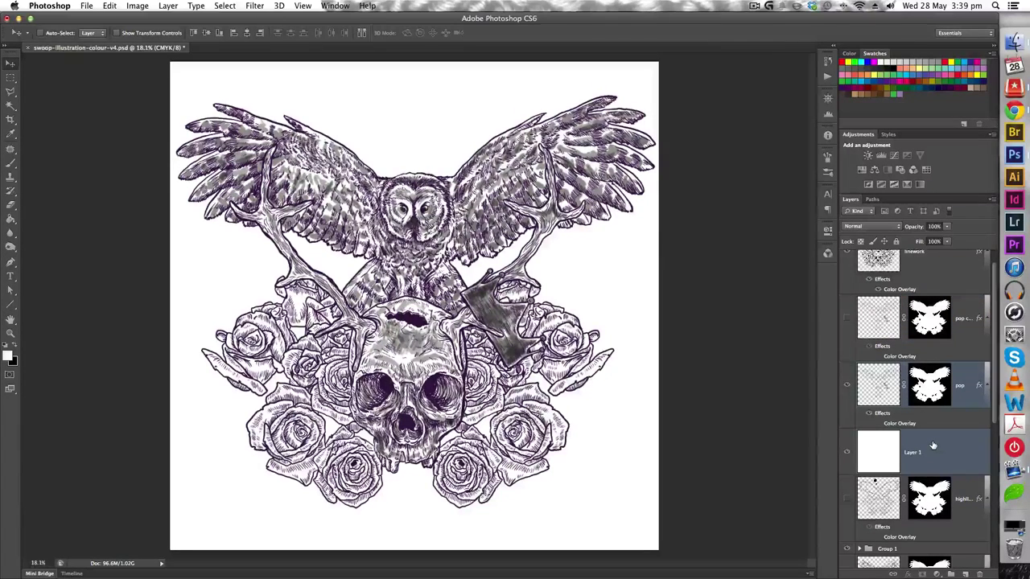
{"action": "key", "text": "super+e"}
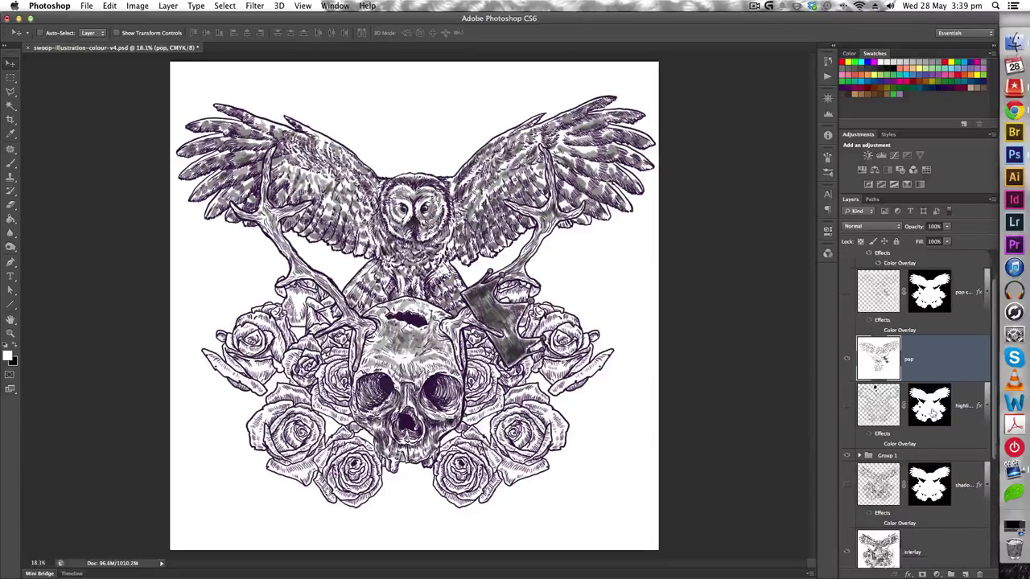
Cut the entire contents of the merged pop layer to the clipboard.
{"action": "scroll", "coordinate": [857, 395], "scroll_direction": "down", "scroll_amount": 5}
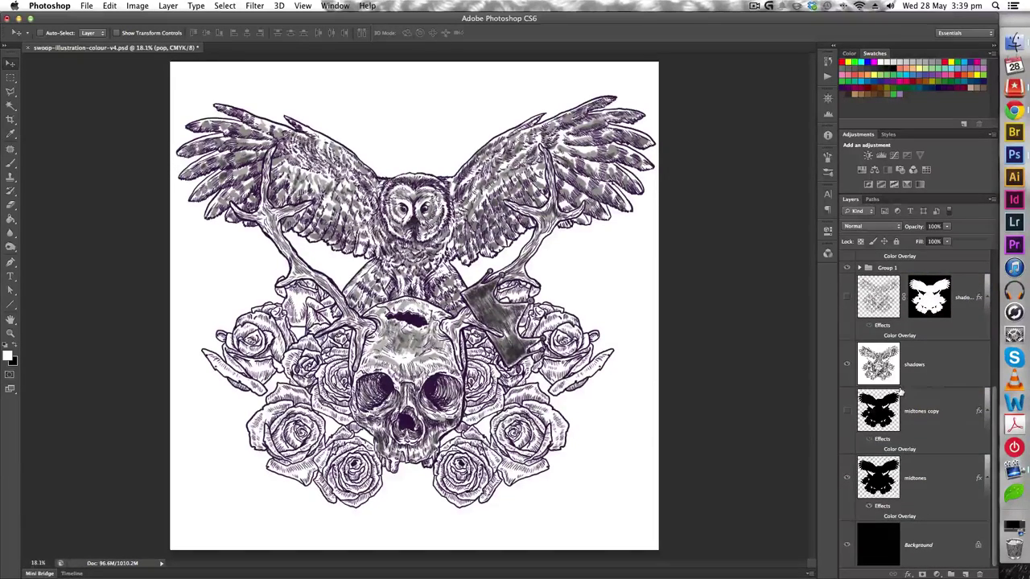
{"action": "scroll", "coordinate": [925, 462], "scroll_direction": "up", "scroll_amount": 3}
{"action": "left_click", "coordinate": [921, 487]}
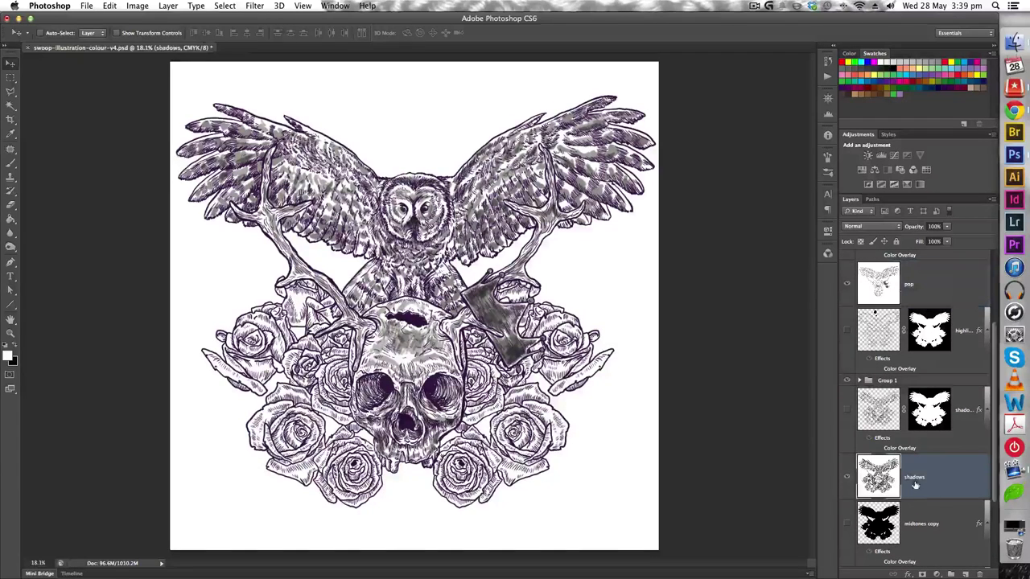
{"action": "scroll", "coordinate": [938, 409], "scroll_direction": "up", "scroll_amount": 2}
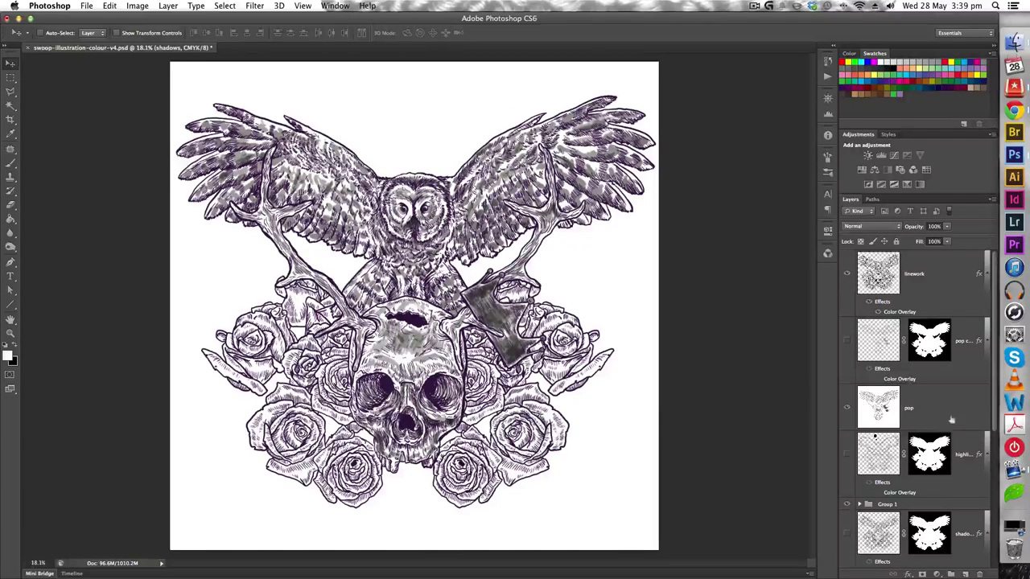
{"action": "left_click", "coordinate": [894, 415]}
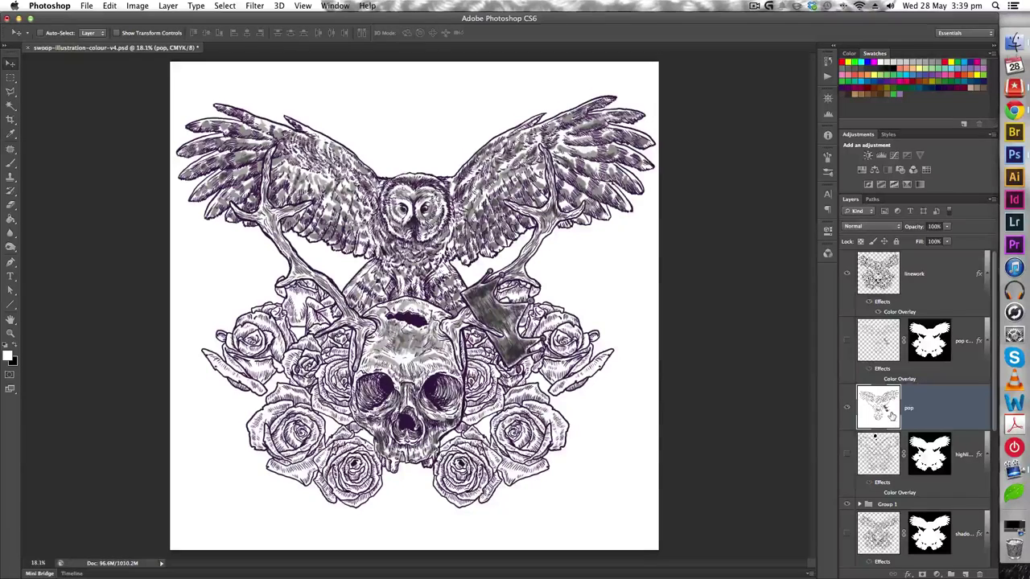
{"action": "left_click", "coordinate": [891, 414], "text": "super"}
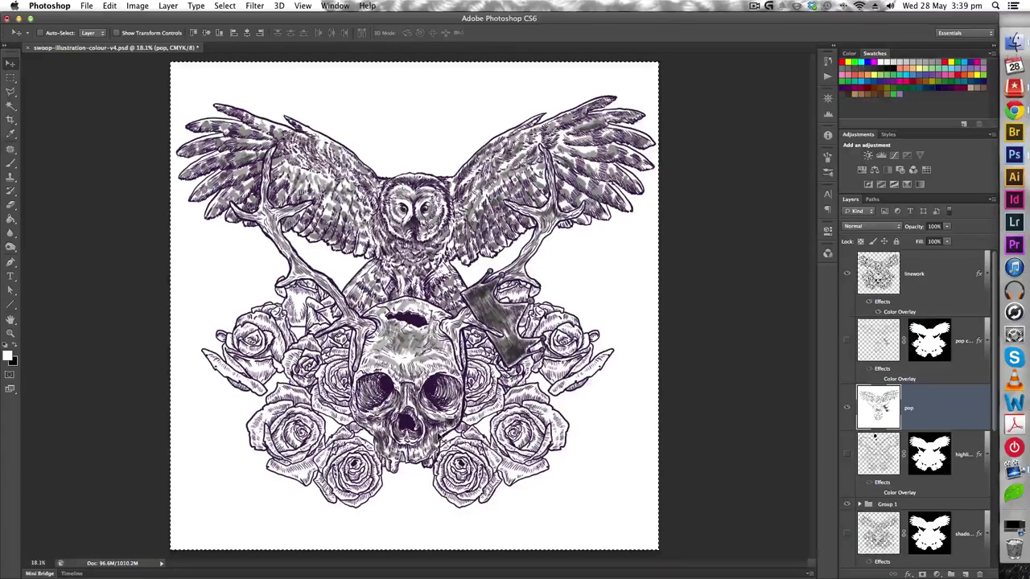
{"action": "key", "text": "Delete"}
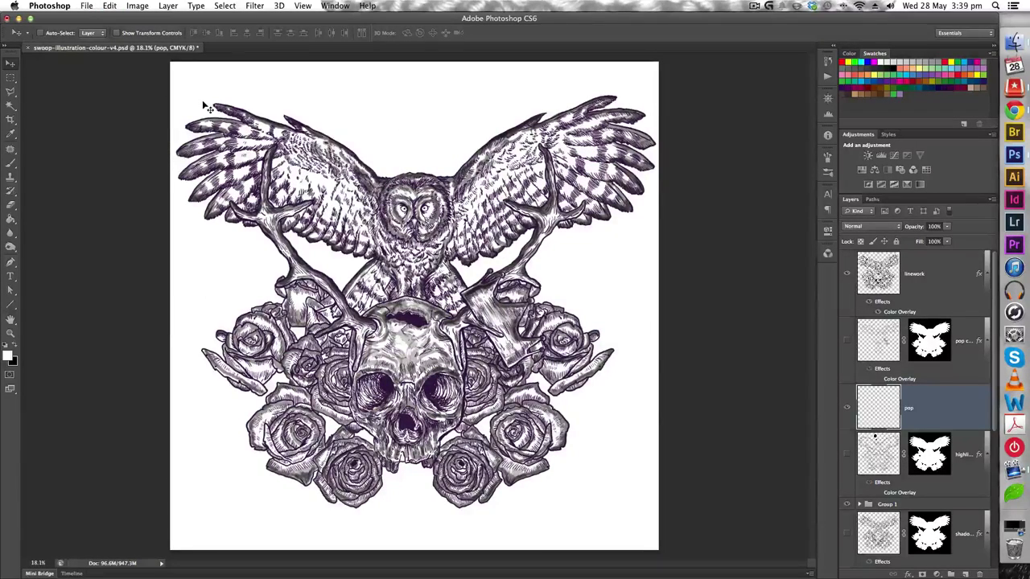
Create a new 5031 x 5031 pixel CMYK document at 300 pixels/inch and paste the pop artwork into it.
{"action": "key", "text": "super+n"}
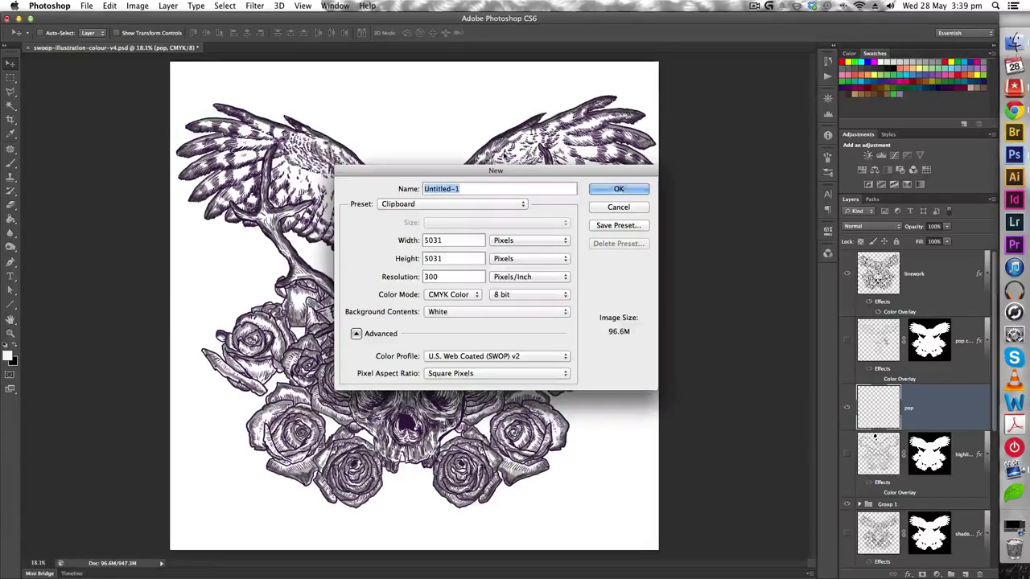
{"action": "left_click", "coordinate": [599, 190]}
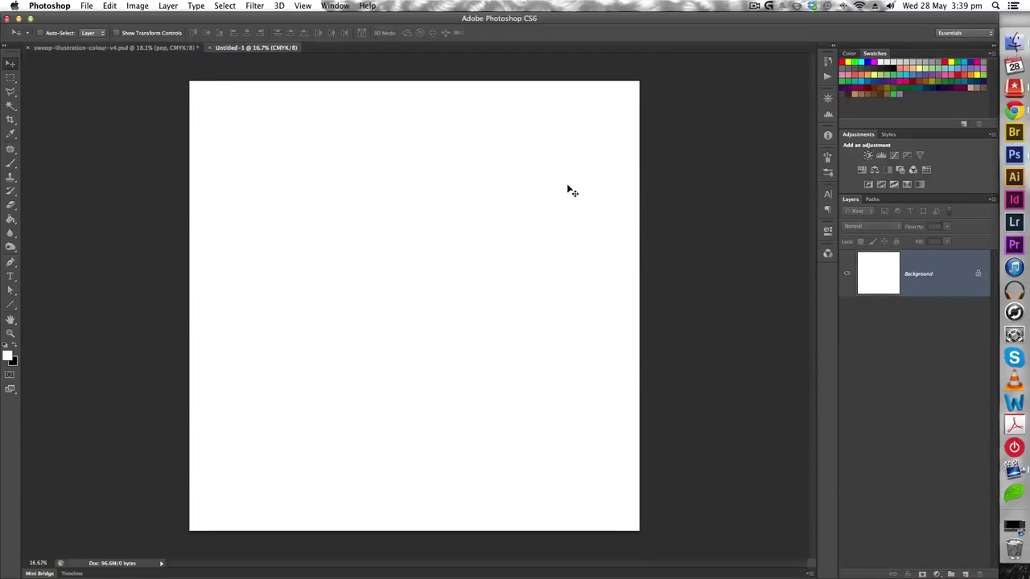
{"action": "key", "text": "super+v"}
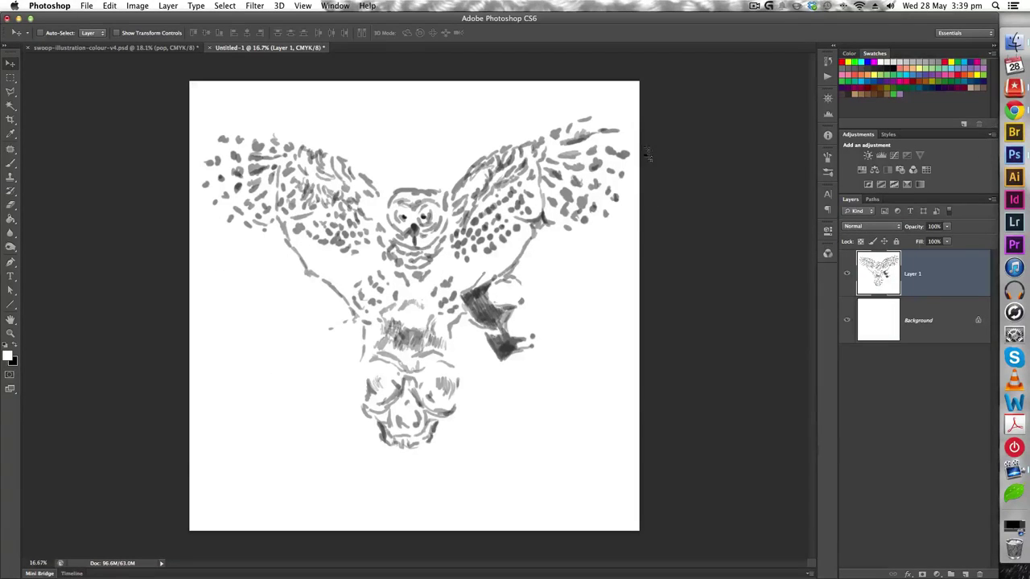
Convert the new document to grayscale, flattening its layers.
{"action": "left_click", "coordinate": [168, 5]}
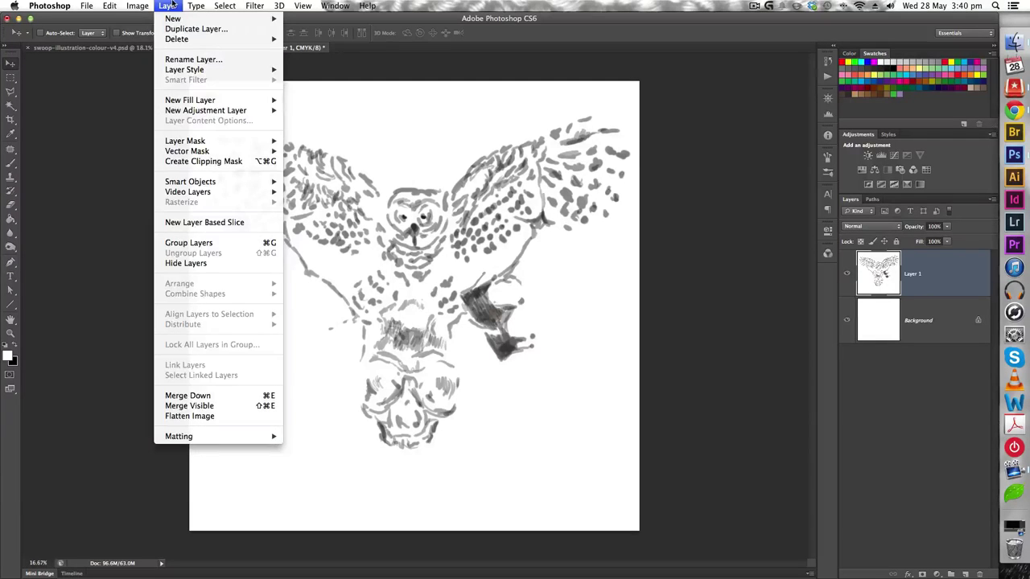
{"action": "mouse_move", "coordinate": [137, 5]}
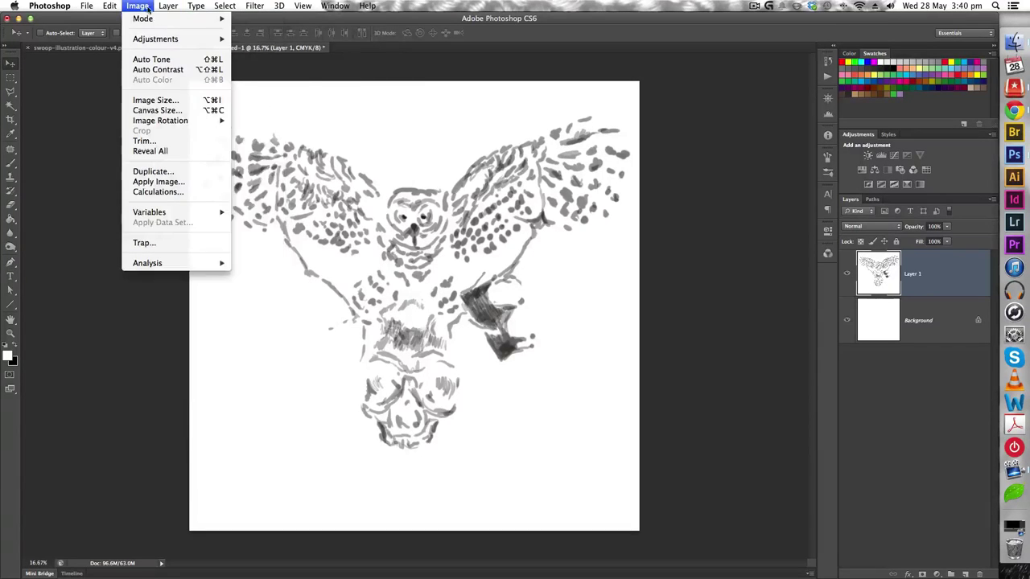
{"action": "mouse_move", "coordinate": [160, 18]}
{"action": "left_click", "coordinate": [267, 34]}
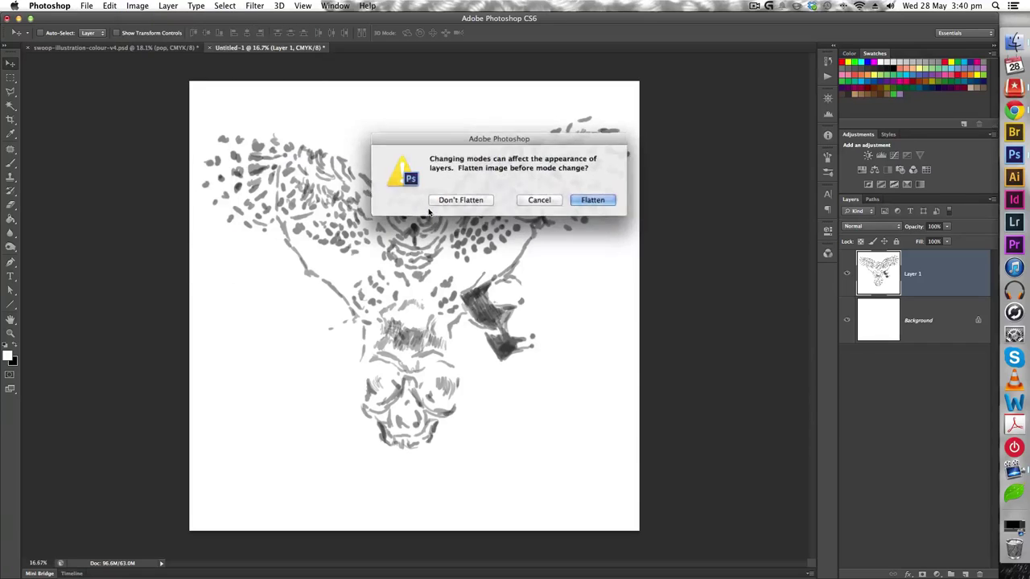
{"action": "left_click", "coordinate": [585, 206]}
Convert the image to a 300 pixels/inch bitmap using a round halftone screen at 35 lines/inch and 45 degrees.
{"action": "left_click", "coordinate": [136, 5]}
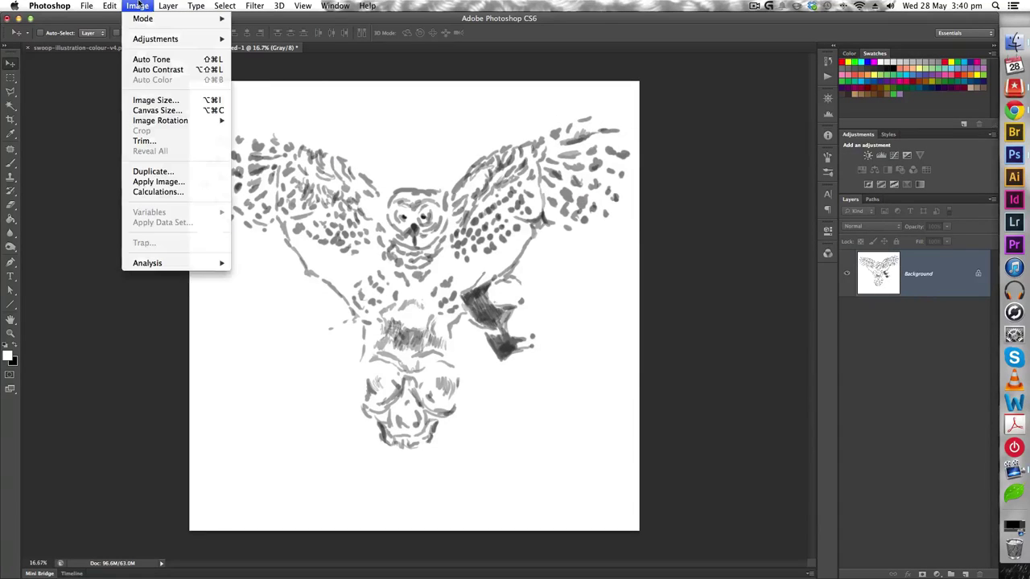
{"action": "mouse_move", "coordinate": [169, 18]}
{"action": "left_click", "coordinate": [266, 21]}
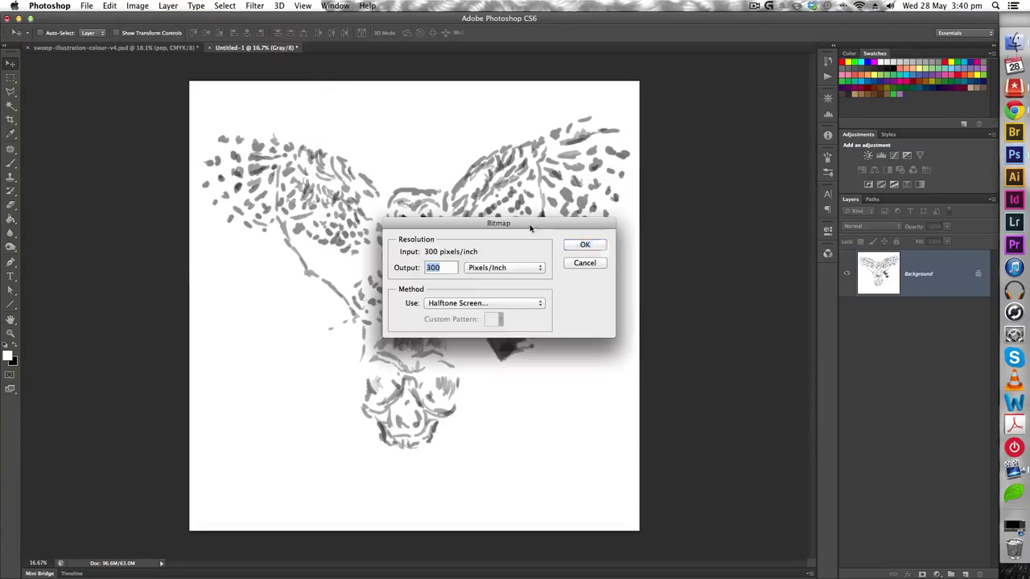
{"action": "left_click", "coordinate": [459, 304]}
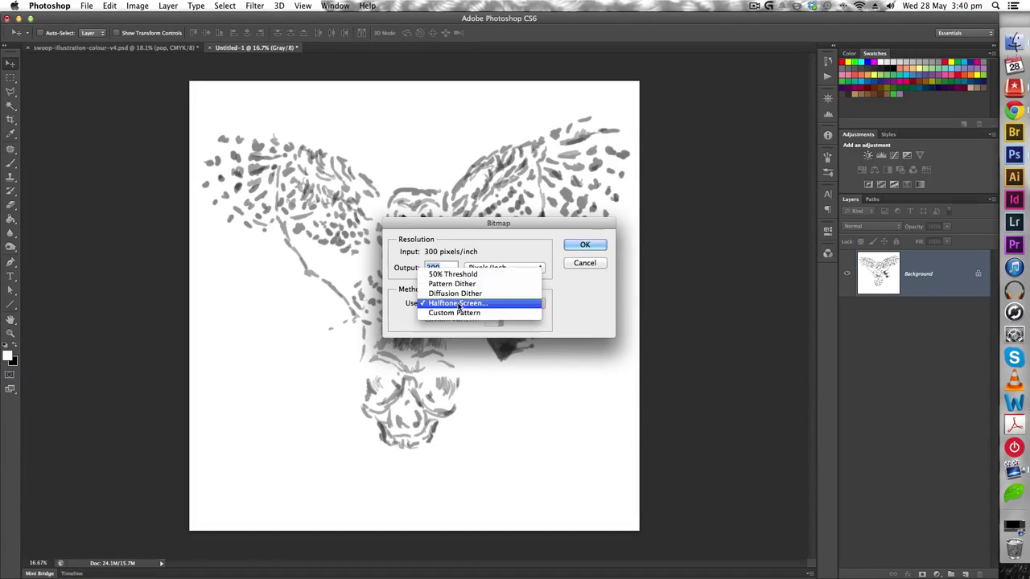
{"action": "left_click", "coordinate": [458, 304]}
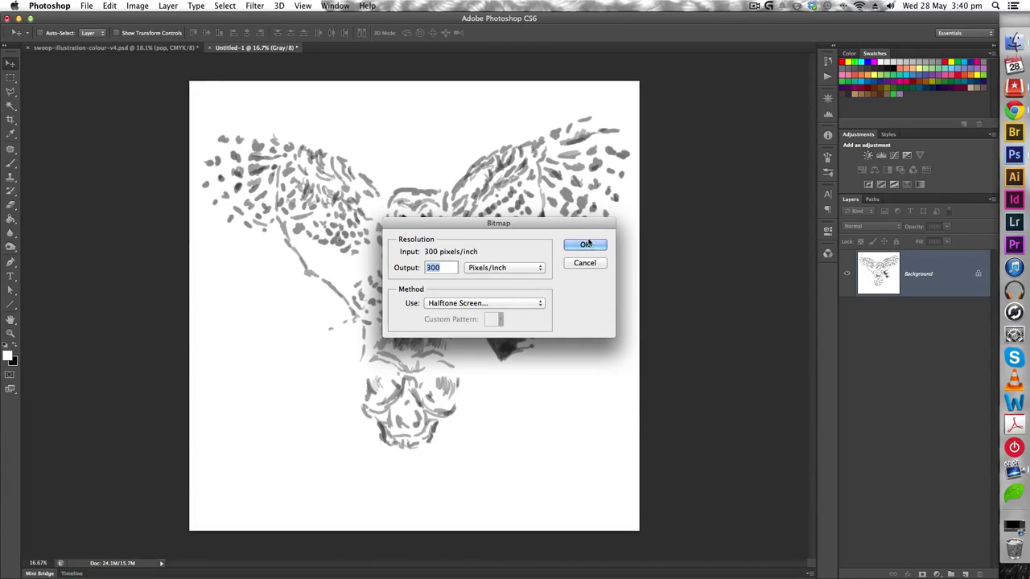
{"action": "left_click", "coordinate": [585, 245]}
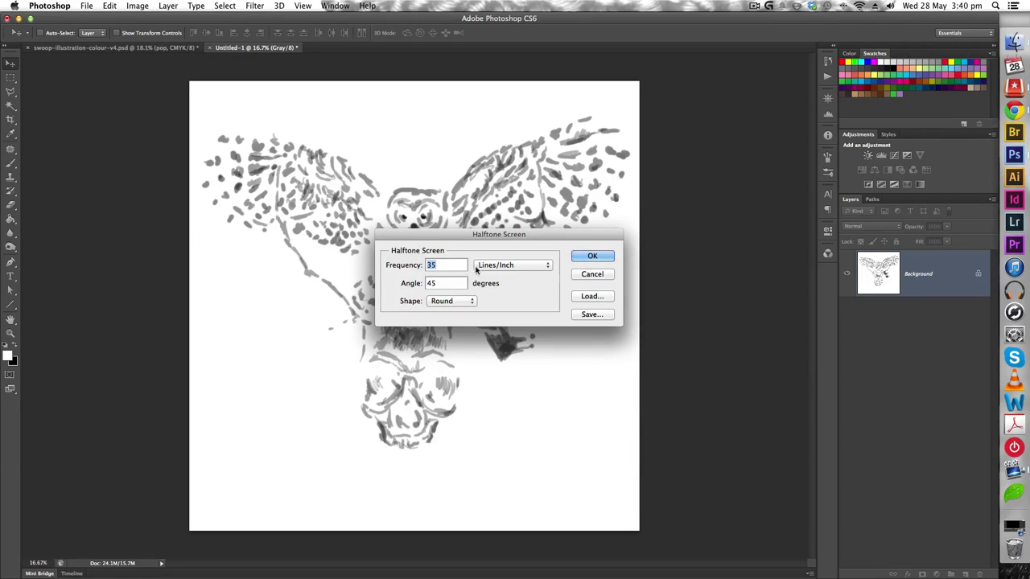
{"action": "left_click", "coordinate": [440, 302]}
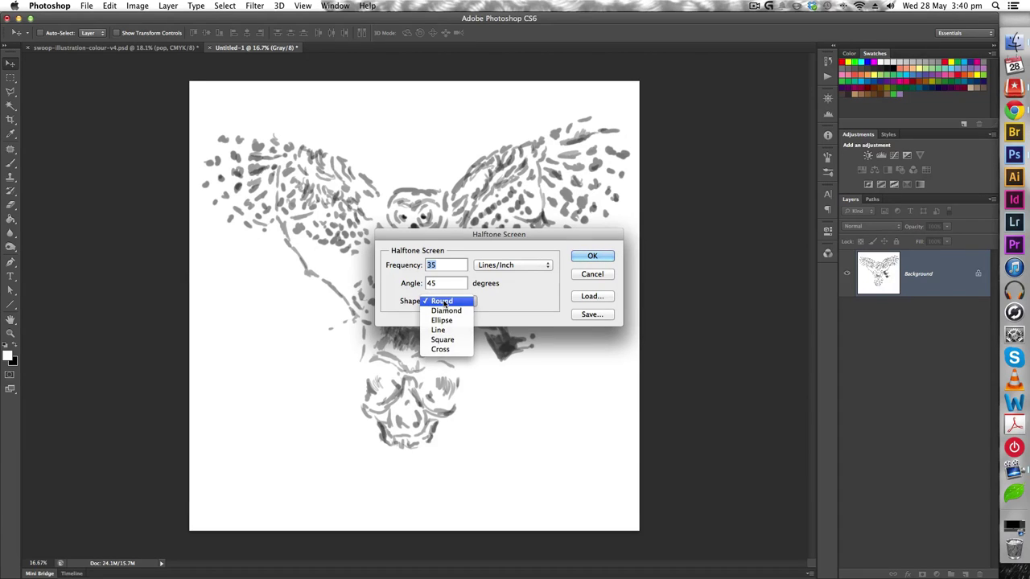
{"action": "left_click", "coordinate": [444, 302]}
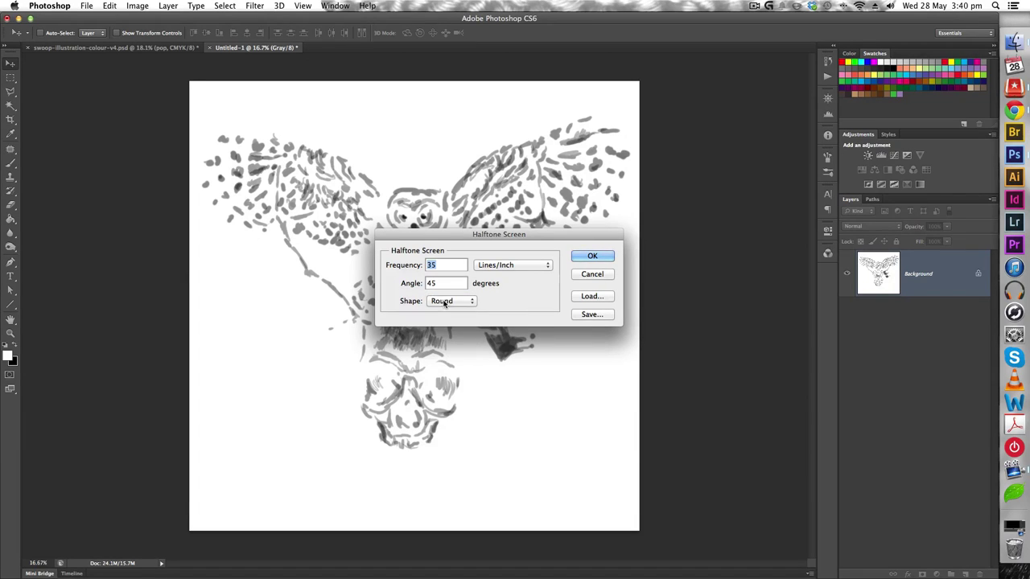
{"action": "left_click", "coordinate": [584, 261]}
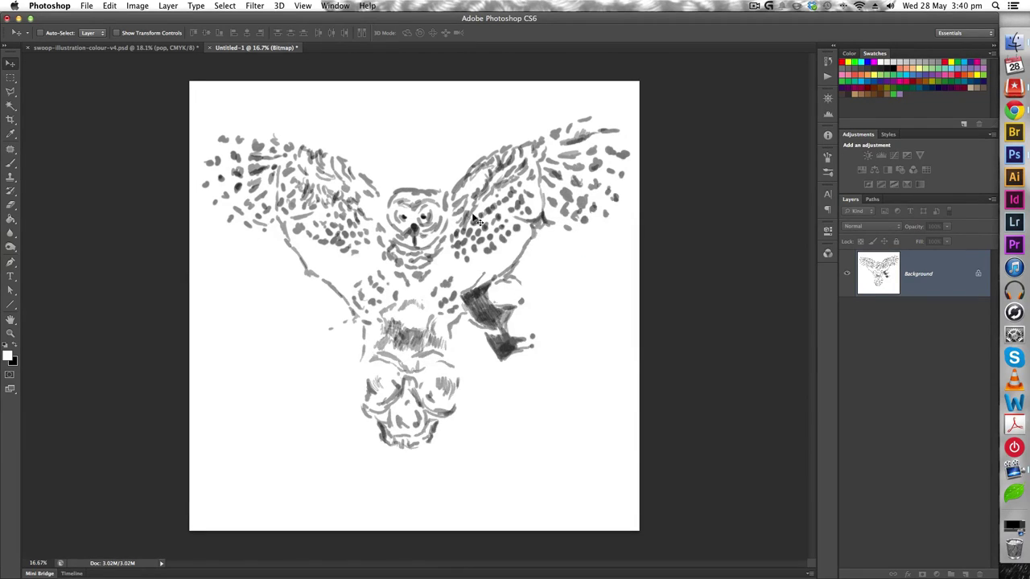
Copy the whole halftoned image and paste it back into the pop layer of swoop-illustration-colour-v4.psd.
{"action": "scroll", "coordinate": [475, 221], "scroll_direction": "up", "scroll_amount": 5}
{"action": "scroll", "coordinate": [456, 210], "scroll_direction": "down", "scroll_amount": 5}
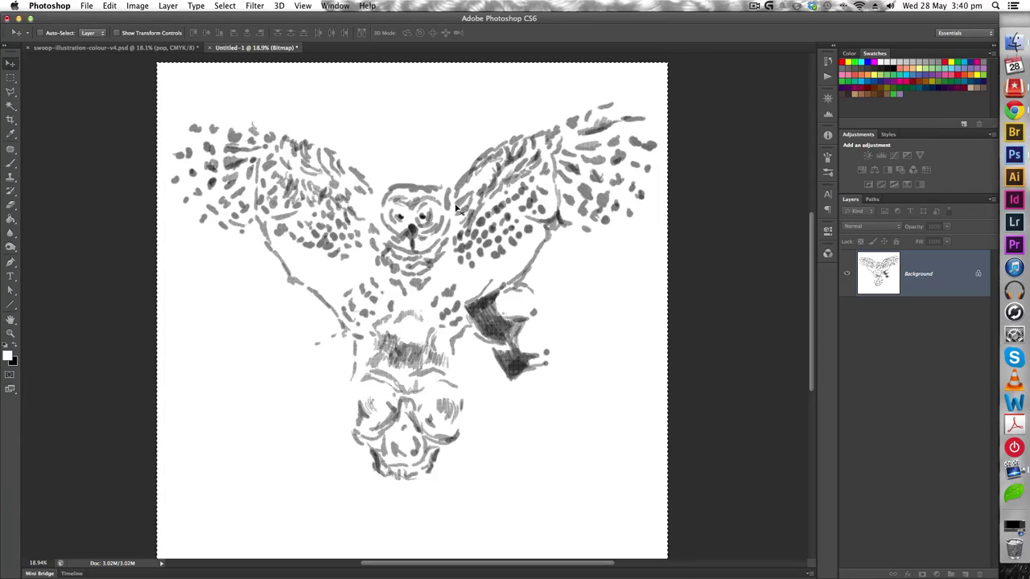
{"action": "key", "text": "ctrl+Tab"}
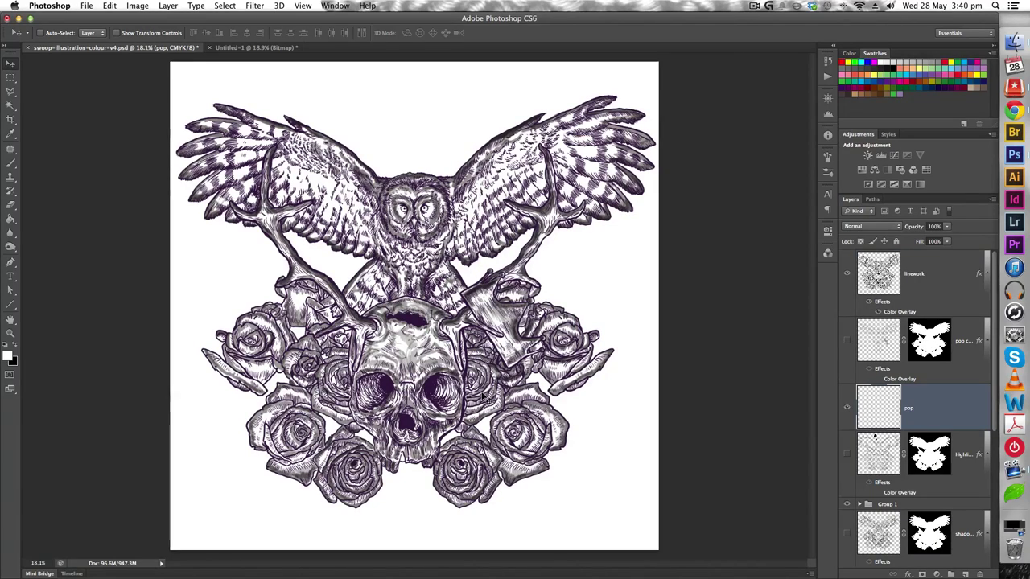
{"action": "key", "text": "super+v"}
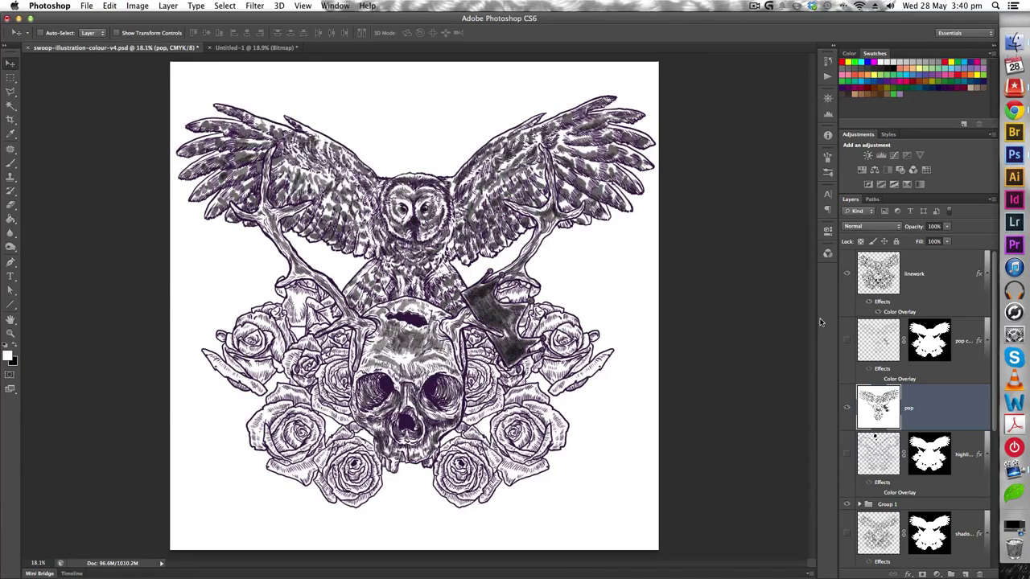
Compare the artwork with and without the halftoned pop layer, leaving that layer hidden.
{"action": "left_click", "coordinate": [846, 409]}
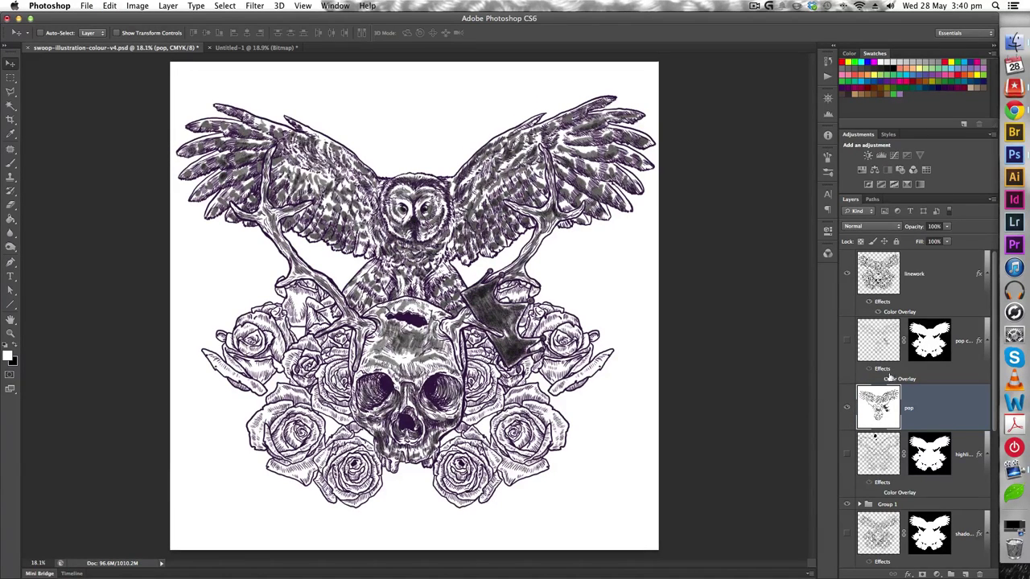
{"action": "left_click", "coordinate": [847, 409]}
{"action": "left_click", "coordinate": [846, 408]}
{"action": "left_click", "coordinate": [846, 408]}
Expand Group 1 and merge its masked highlights layer with the white Layer 2 beneath it.
{"action": "scroll", "coordinate": [901, 416], "scroll_direction": "down", "scroll_amount": 5}
{"action": "scroll", "coordinate": [900, 416], "scroll_direction": "down", "scroll_amount": 1}
{"action": "scroll", "coordinate": [901, 415], "scroll_direction": "up", "scroll_amount": 1}
{"action": "scroll", "coordinate": [900, 417], "scroll_direction": "up", "scroll_amount": 1}
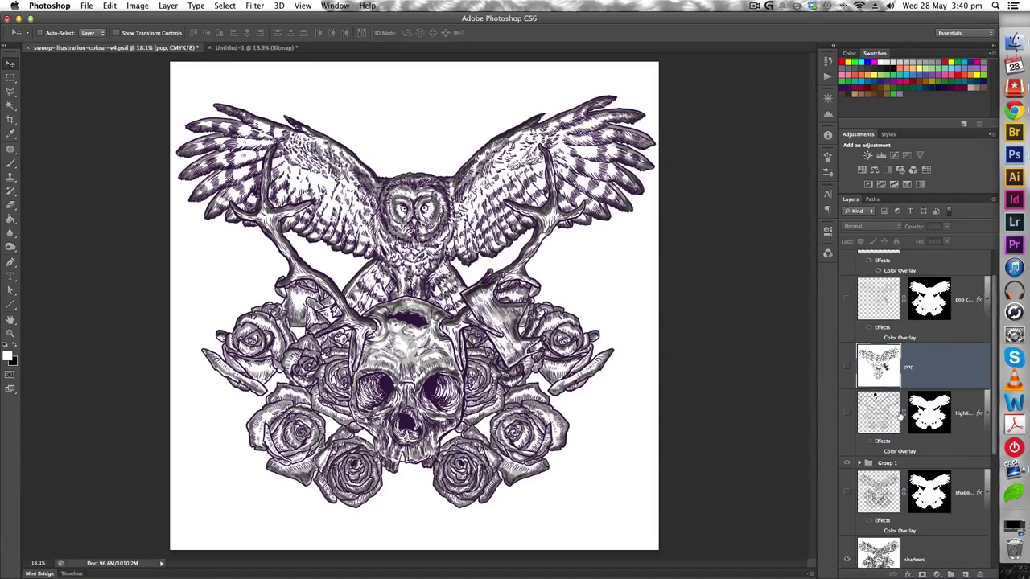
{"action": "left_click", "coordinate": [859, 432]}
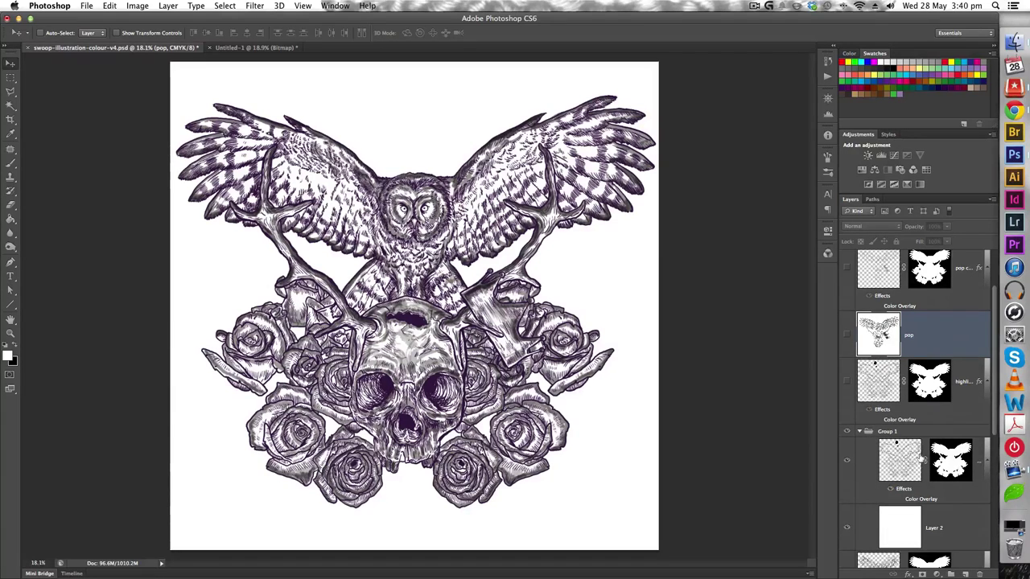
{"action": "left_click", "coordinate": [959, 460]}
{"action": "left_click", "coordinate": [954, 530]}
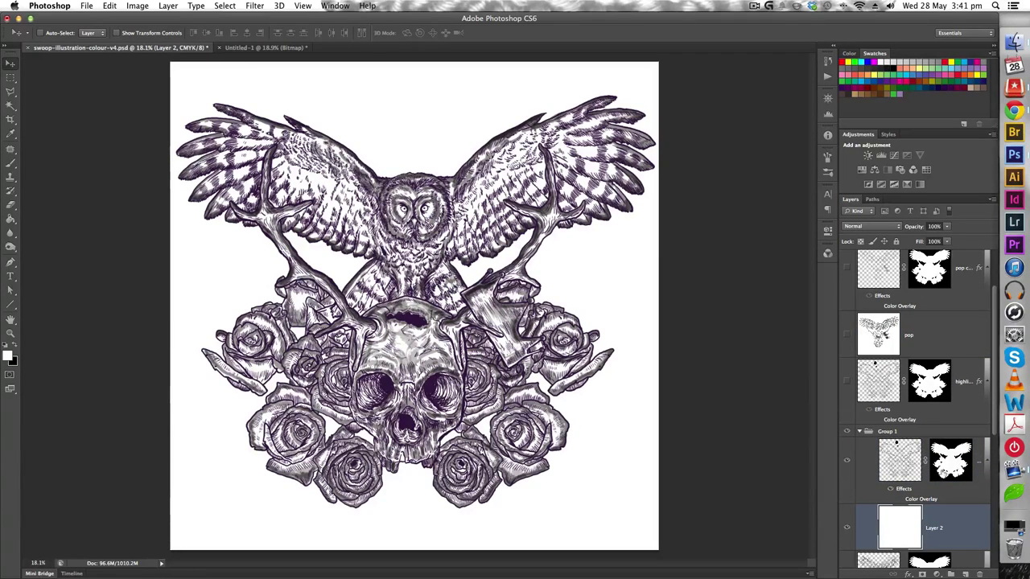
{"action": "left_click", "coordinate": [945, 470], "text": "shift"}
{"action": "left_click", "coordinate": [947, 475]}
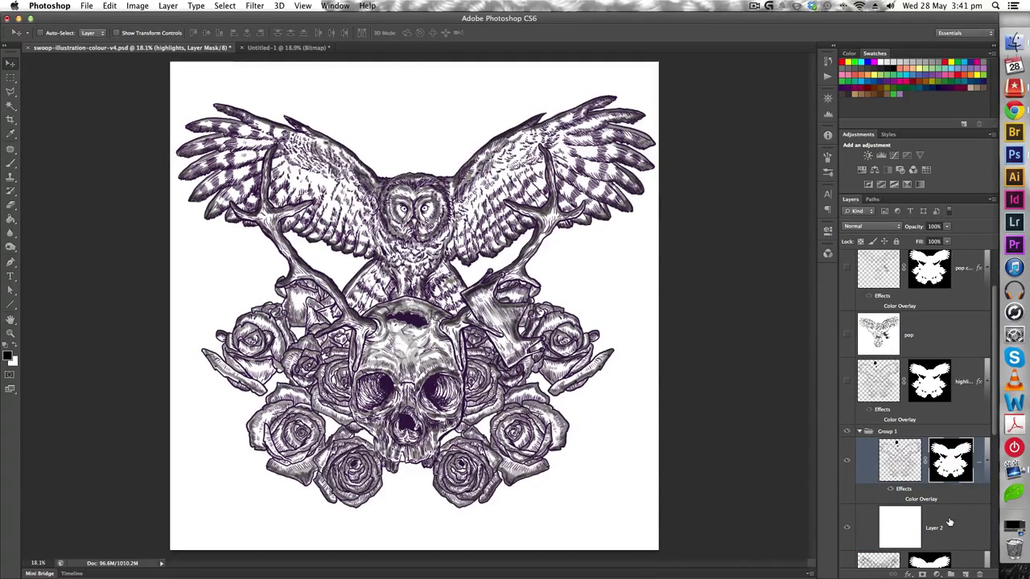
{"action": "left_click", "coordinate": [949, 523], "text": "shift"}
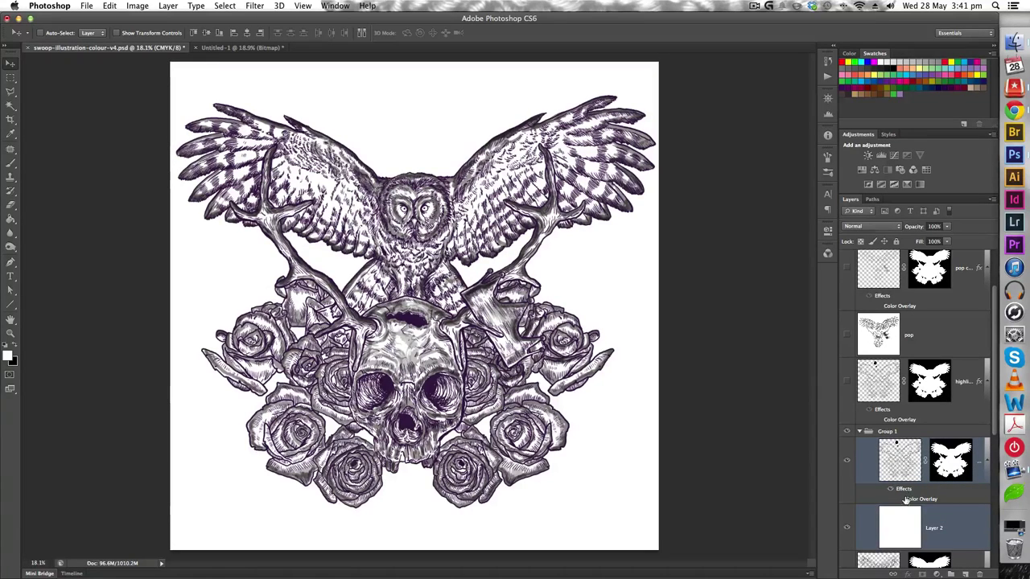
{"action": "key", "text": "super+e"}
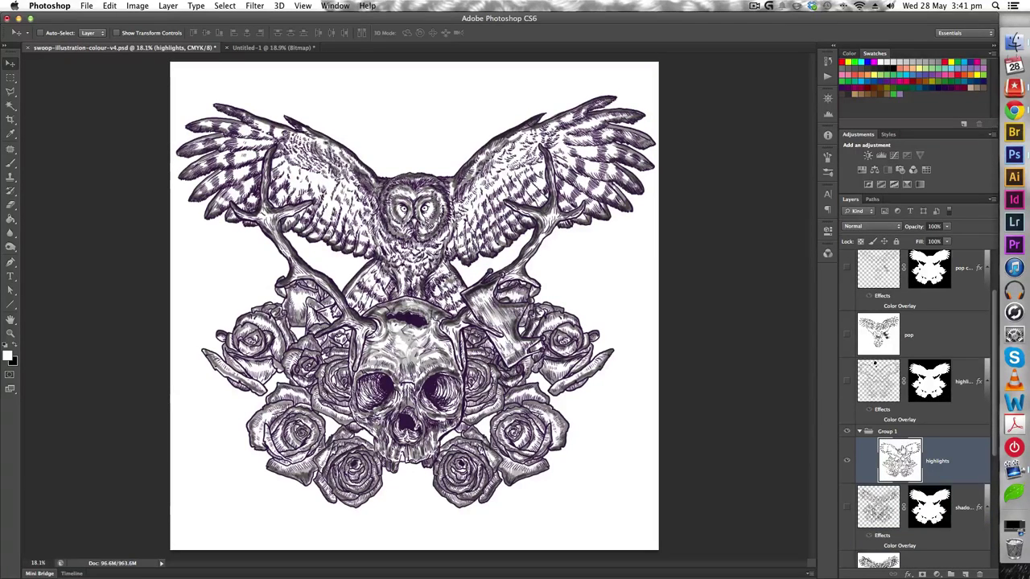
Move the merged highlights layer out of Group 1 and remove the leftover group.
{"action": "left_click_drag", "start_coordinate": [865, 464], "coordinate": [913, 420]}
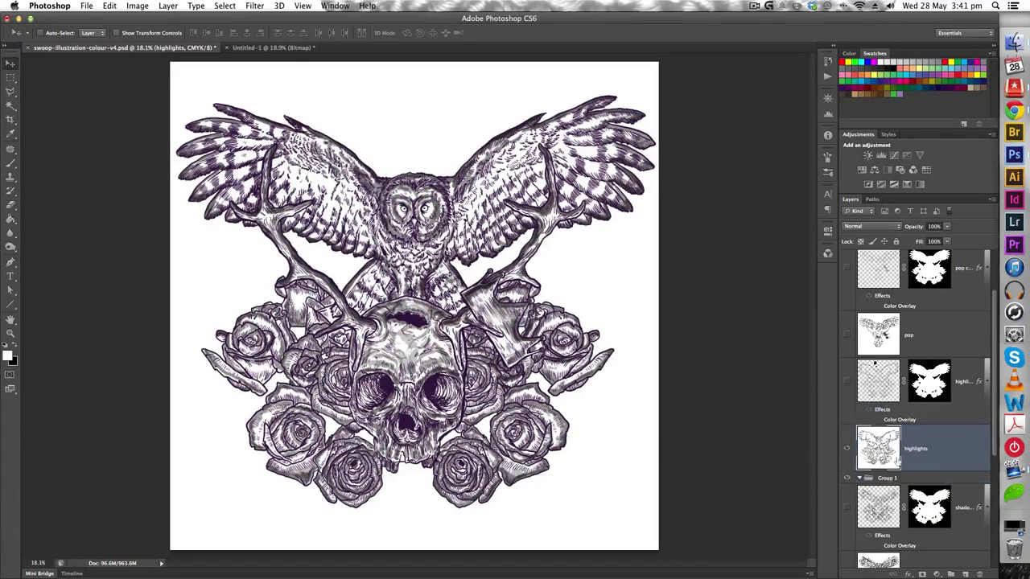
{"action": "left_click", "coordinate": [901, 477]}
{"action": "key", "text": "super+shift+g"}
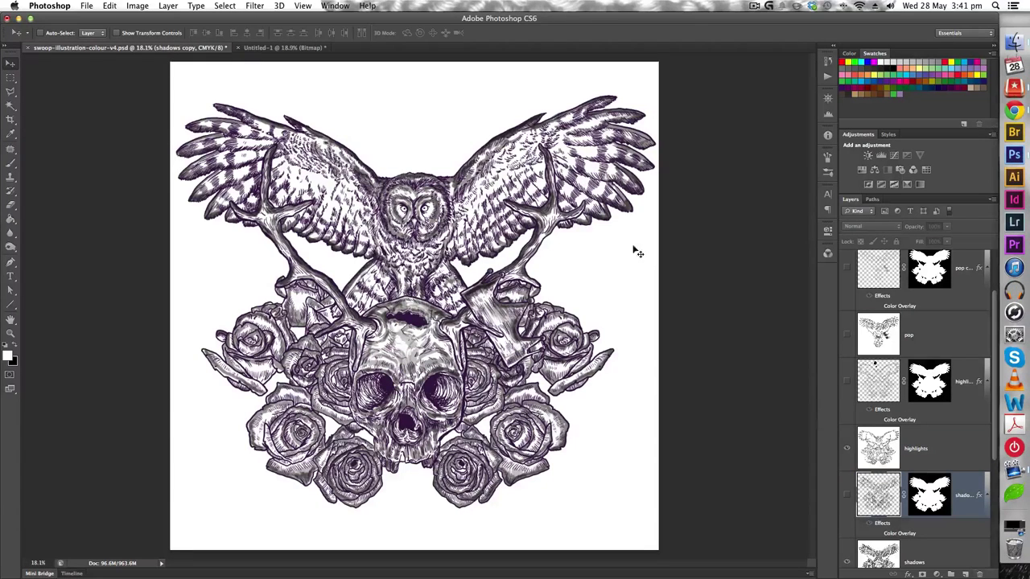
Cut the entire highlights layer artwork and paste it into a new 5031 × 5031 pixel CMYK document at 300 pixels/inch.
{"action": "left_click", "coordinate": [910, 448]}
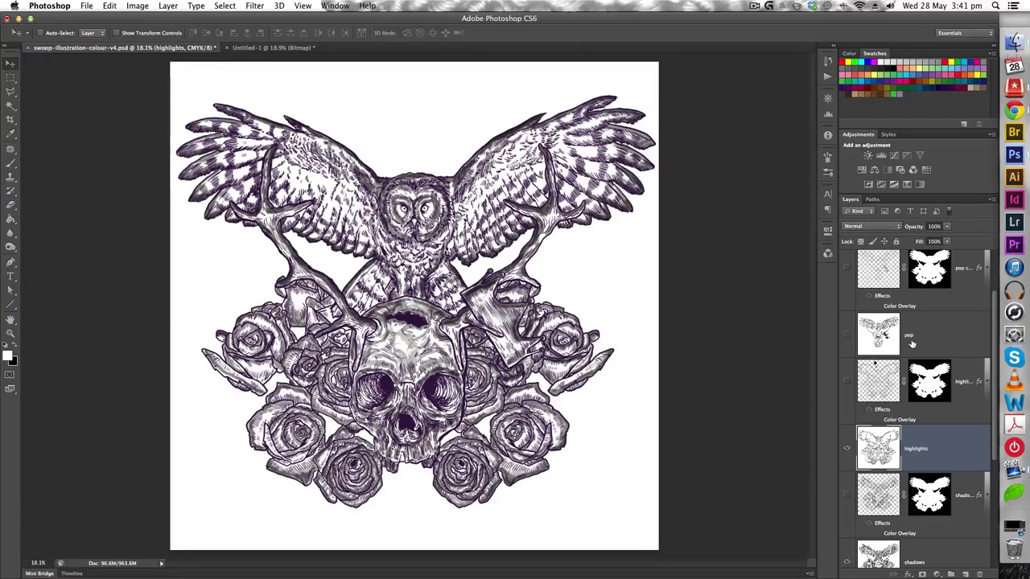
{"action": "scroll", "coordinate": [917, 366], "scroll_direction": "up", "scroll_amount": 3}
{"action": "scroll", "coordinate": [923, 391], "scroll_direction": "down", "scroll_amount": 5}
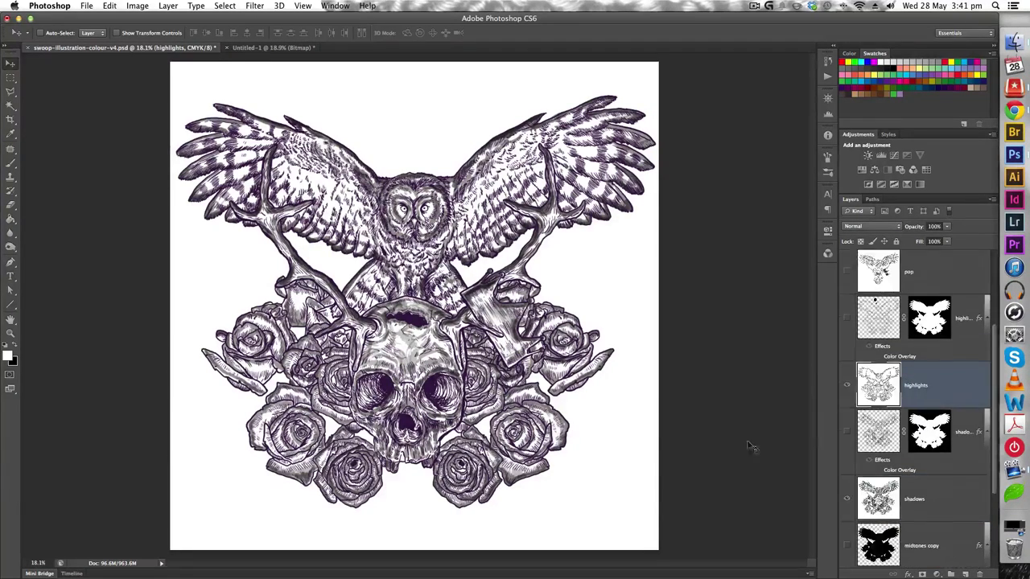
{"action": "key", "text": "ctrl+a"}
{"action": "key", "text": "Delete"}
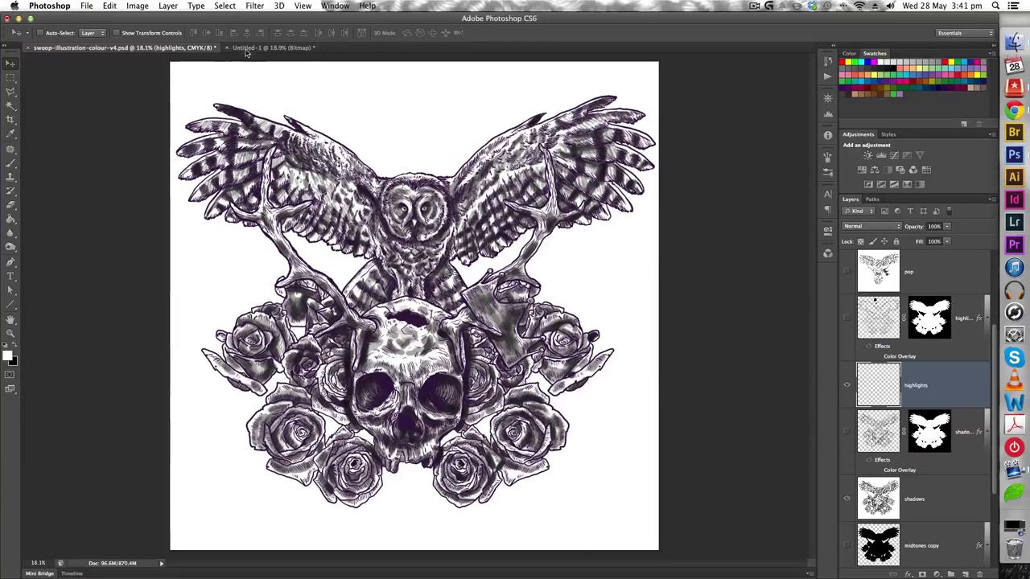
{"action": "left_click", "coordinate": [86, 6]}
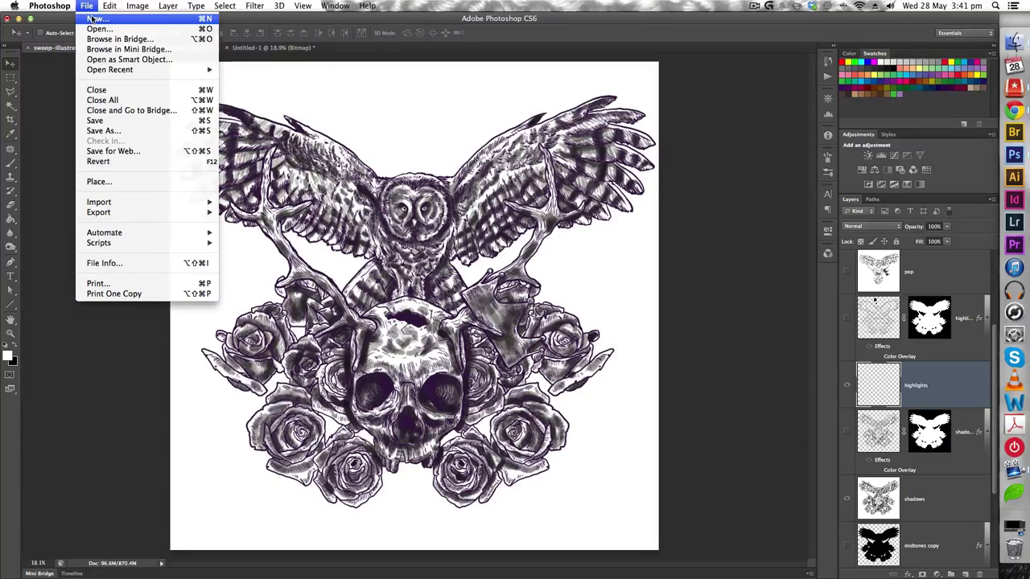
{"action": "left_click", "coordinate": [94, 18]}
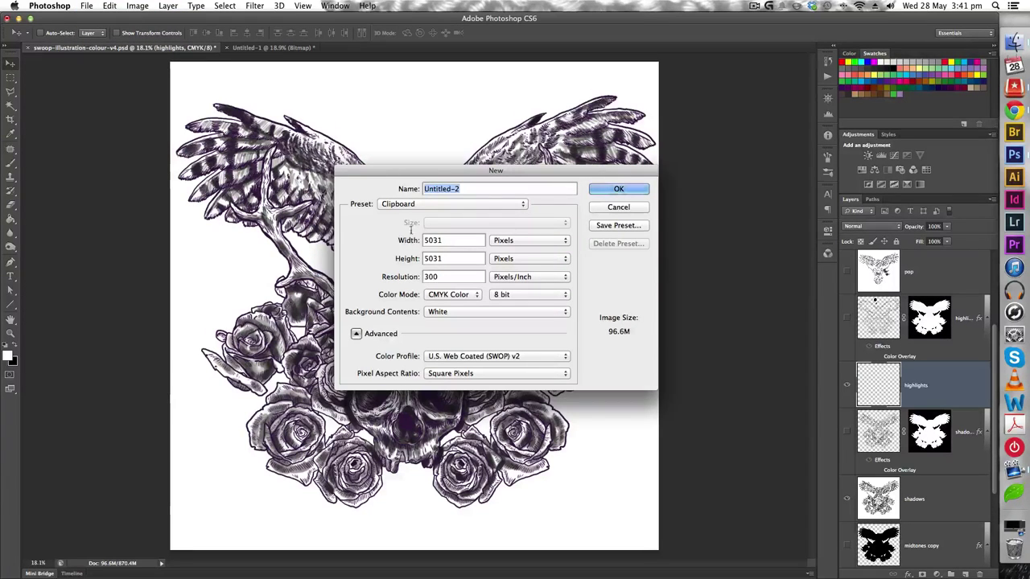
{"action": "left_click", "coordinate": [592, 191]}
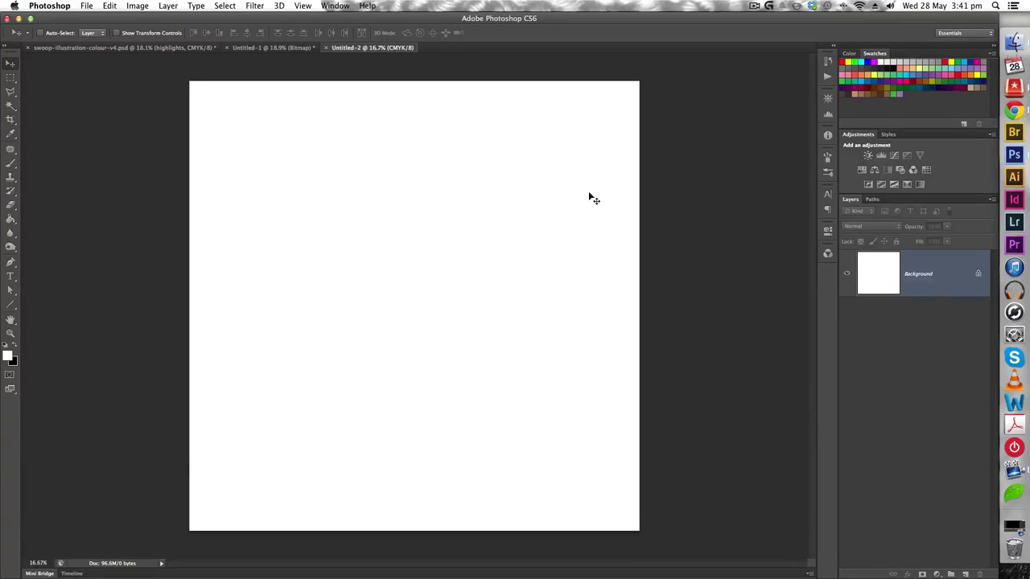
{"action": "key", "text": "super+v"}
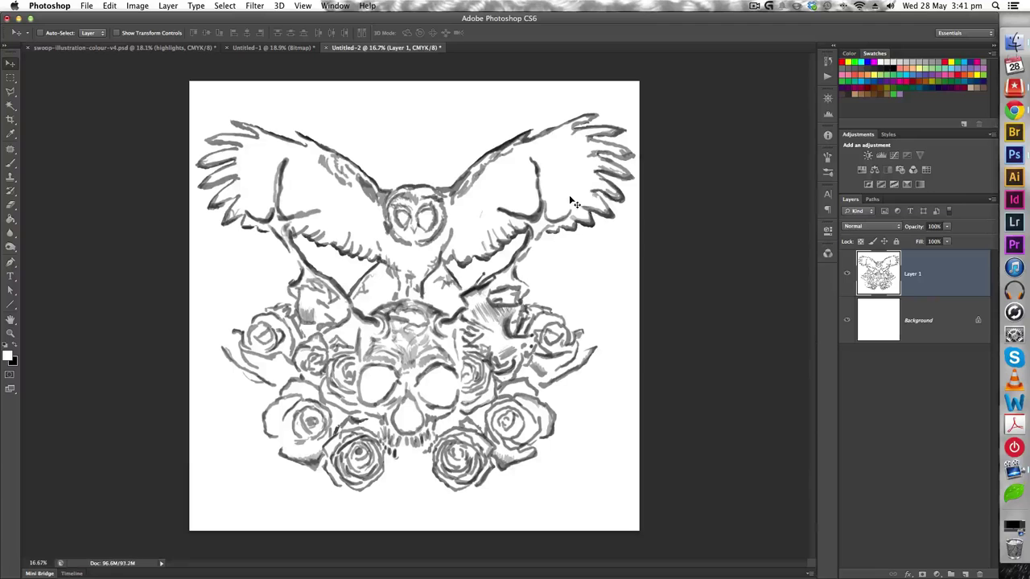
Flatten the pasted highlights document to grayscale and convert it to a halftone-screen bitmap.
{"action": "left_click", "coordinate": [137, 6]}
{"action": "mouse_move", "coordinate": [151, 19]}
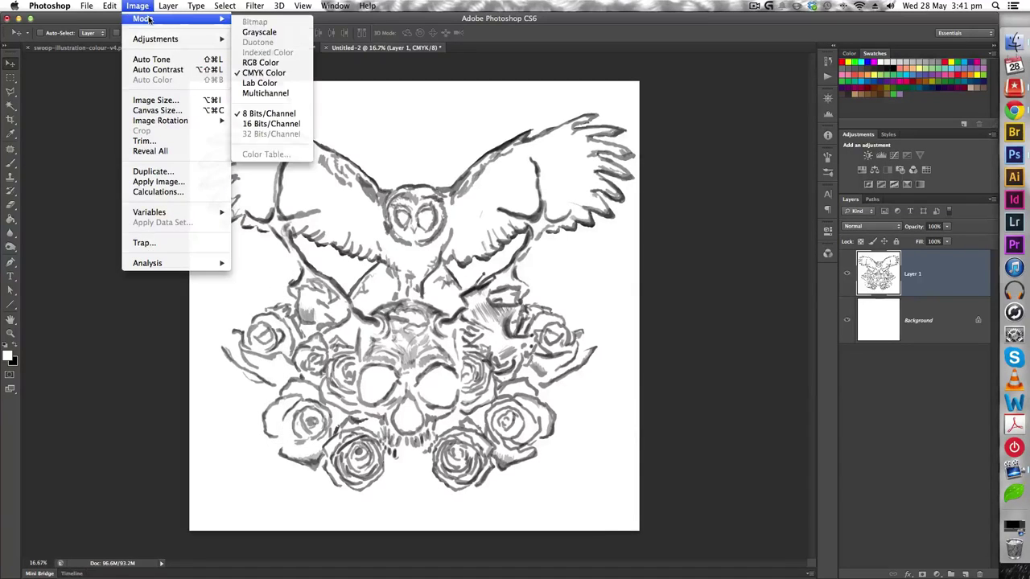
{"action": "left_click", "coordinate": [257, 32]}
{"action": "left_click", "coordinate": [593, 209]}
{"action": "left_click", "coordinate": [137, 5]}
{"action": "left_click", "coordinate": [256, 22]}
{"action": "left_click", "coordinate": [595, 245]}
{"action": "left_click", "coordinate": [594, 254]}
Copy the whole halftoned highlights image and paste it back into the highlights layer of swoop-illustration-colour-v4.psd.
{"action": "key", "text": "super+a"}
{"action": "key", "text": "super+c"}
{"action": "left_click", "coordinate": [169, 48]}
{"action": "key", "text": "super+v"}
Cut all the artwork from the shadows layer and paste it into a new clipboard-sized document.
{"action": "scroll", "coordinate": [950, 483], "scroll_direction": "down", "scroll_amount": 3}
{"action": "left_click", "coordinate": [968, 517]}
{"action": "key", "text": "super+a"}
{"action": "key", "text": "super+x"}
{"action": "key", "text": "super+n"}
{"action": "left_click", "coordinate": [633, 182]}
{"action": "key", "text": "super+v"}
Flatten the shadows document to grayscale and convert it to a halftone-screen bitmap.
{"action": "left_click", "coordinate": [137, 6]}
{"action": "left_click", "coordinate": [259, 32]}
{"action": "left_click", "coordinate": [592, 200]}
{"action": "left_click", "coordinate": [137, 6]}
{"action": "mouse_move", "coordinate": [153, 20]}
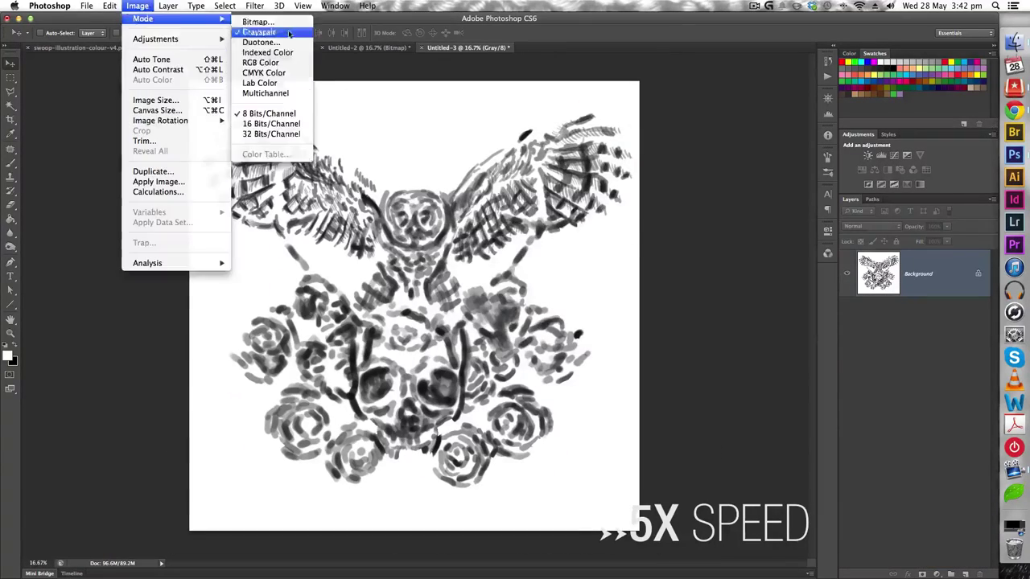
{"action": "left_click", "coordinate": [288, 27]}
{"action": "key", "text": "Return"}
{"action": "left_click", "coordinate": [588, 258]}
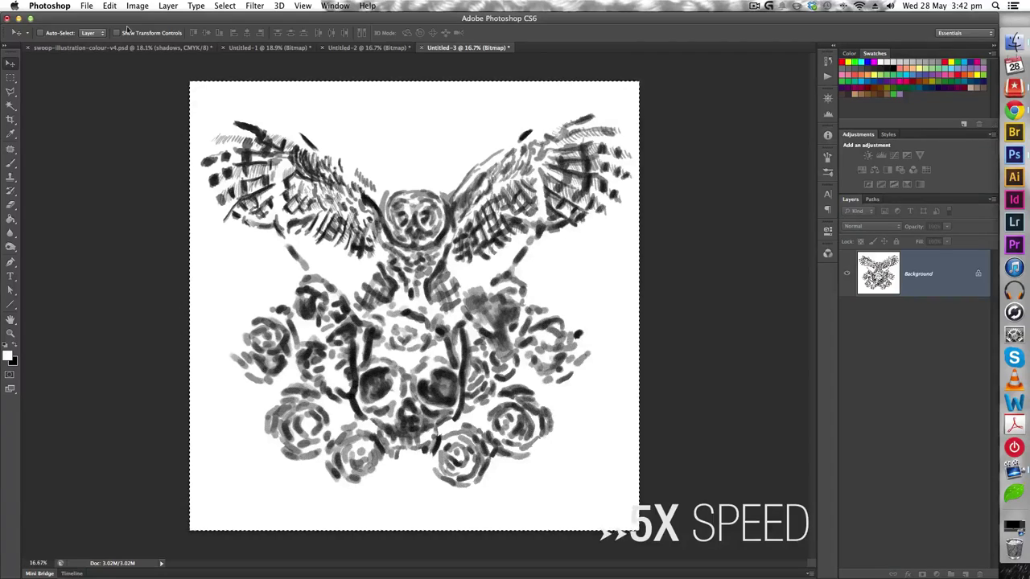
Copy the halftoned shadows image and paste it back into the shadows layer of swoop-illustration-colour-v4.psd.
{"action": "key", "text": "super+c"}
{"action": "left_click", "coordinate": [152, 48]}
{"action": "key", "text": "super+v"}
Hide the linework and shadows layers, leaving the halftoned highlights layer showing.
{"action": "scroll", "coordinate": [877, 402], "scroll_direction": "down", "scroll_amount": 3}
{"action": "scroll", "coordinate": [877, 386], "scroll_direction": "up", "scroll_amount": 5}
{"action": "left_click", "coordinate": [847, 275]}
{"action": "scroll", "coordinate": [867, 346], "scroll_direction": "down", "scroll_amount": 3}
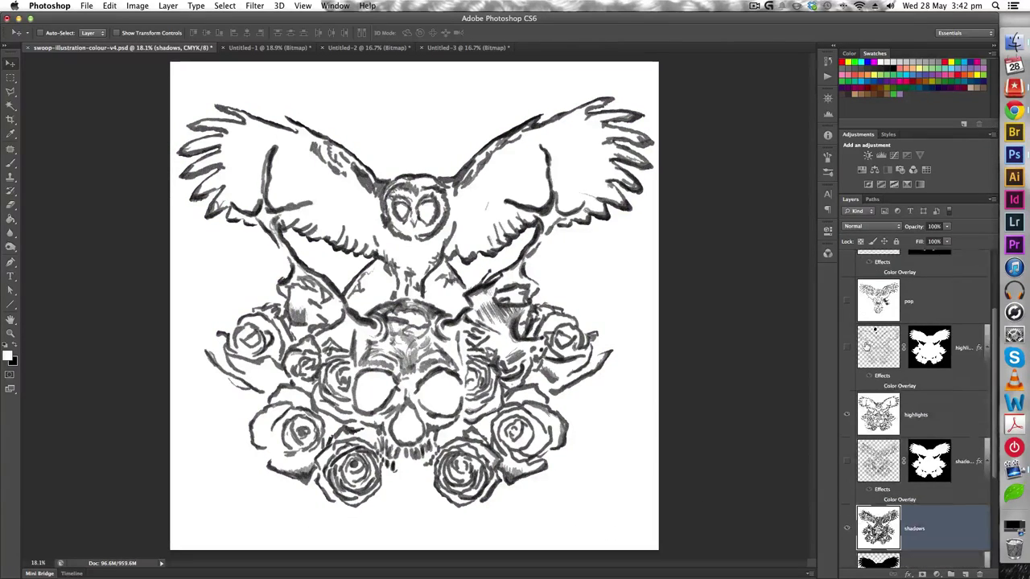
{"action": "scroll", "coordinate": [866, 346], "scroll_direction": "down", "scroll_amount": 3}
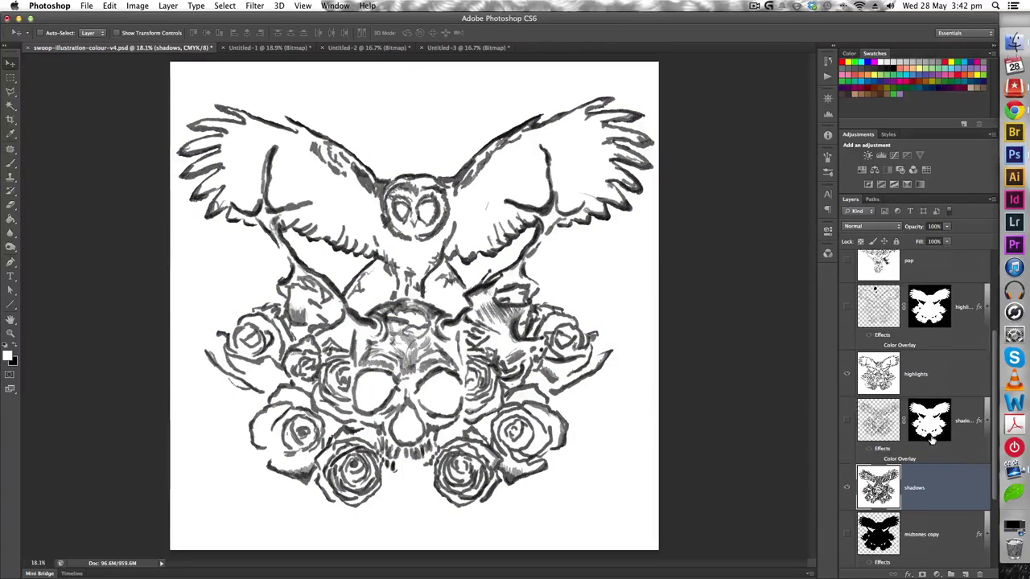
{"action": "scroll", "coordinate": [910, 355], "scroll_direction": "down", "scroll_amount": 3}
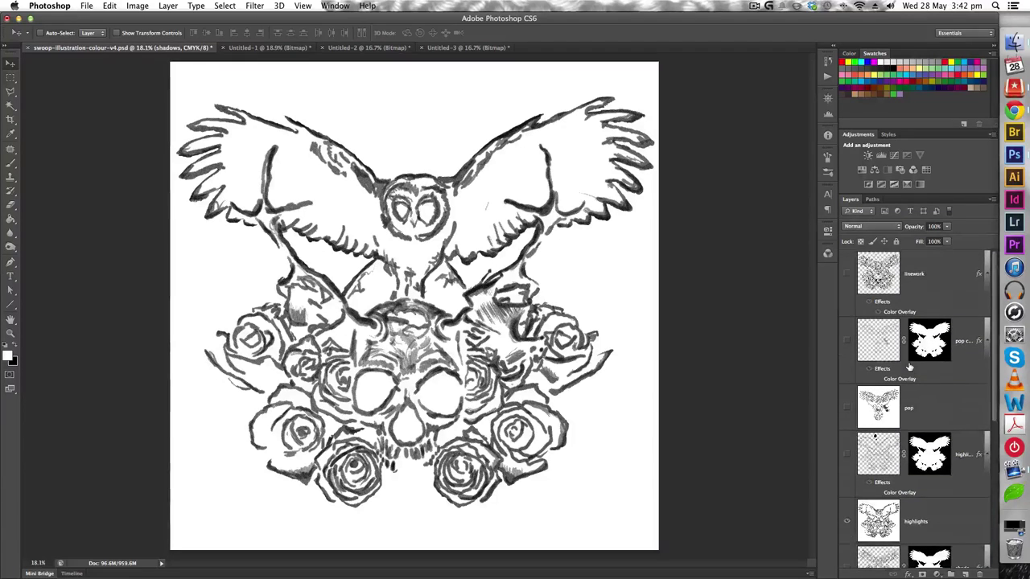
{"action": "scroll", "coordinate": [909, 366], "scroll_direction": "down", "scroll_amount": 2}
{"action": "left_click", "coordinate": [846, 478]}
{"action": "scroll", "coordinate": [885, 378], "scroll_direction": "up", "scroll_amount": 6}
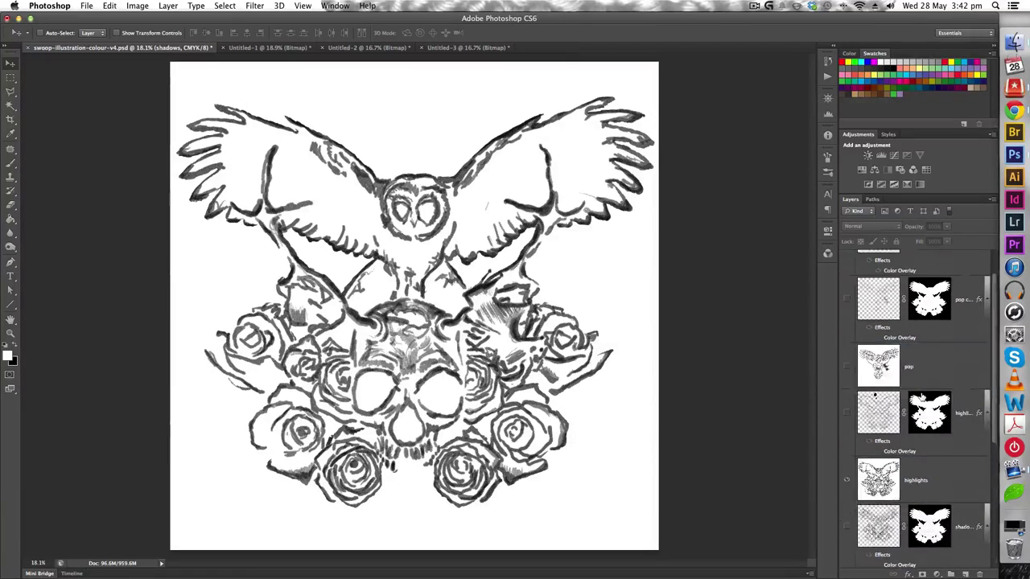
Select the white areas of the highlights halftone using Color Range with sampled colors and fuzziness 103, and inspect the dots up close.
{"action": "left_click", "coordinate": [922, 402]}
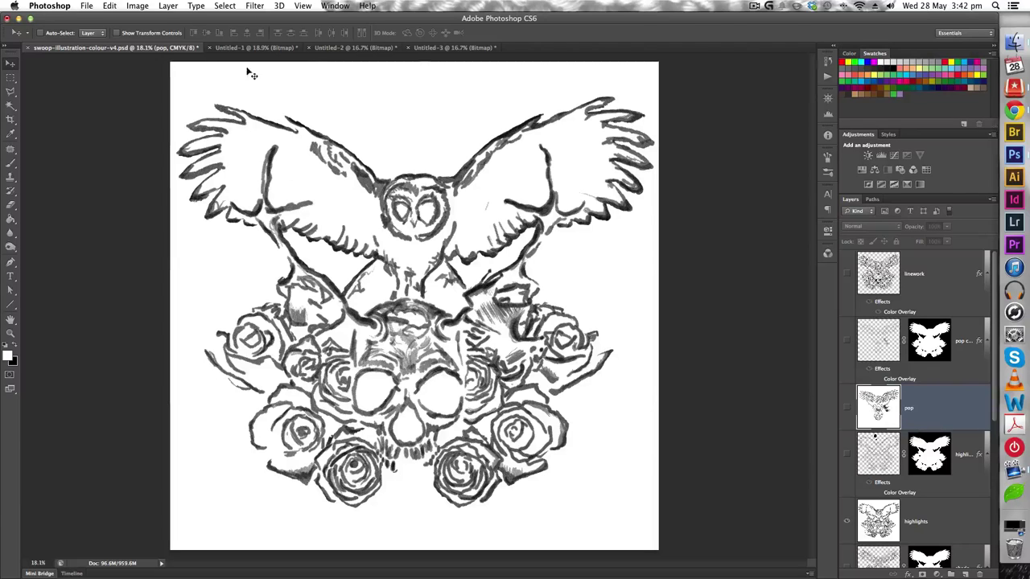
{"action": "left_click", "coordinate": [230, 6]}
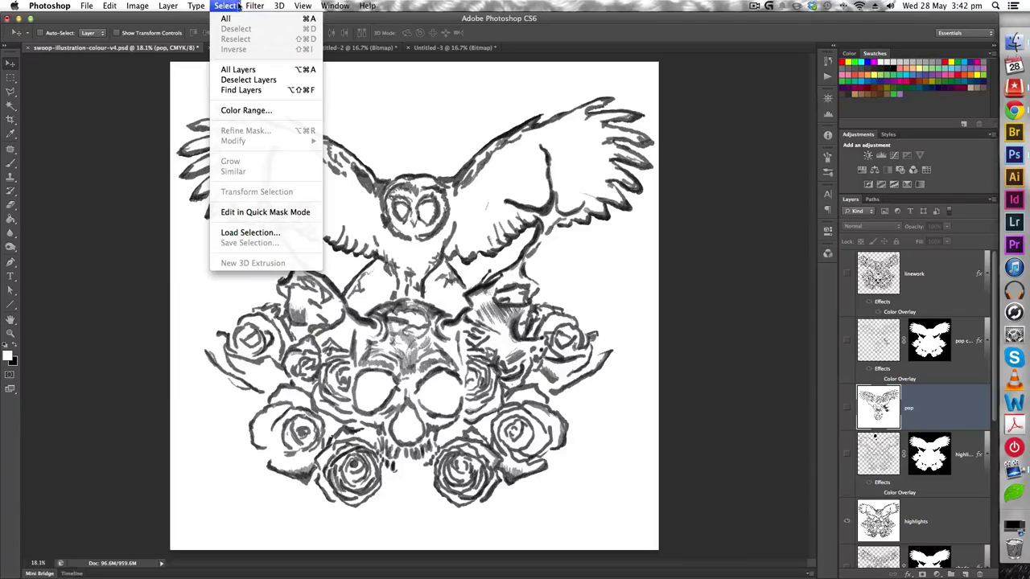
{"action": "left_click", "coordinate": [246, 110]}
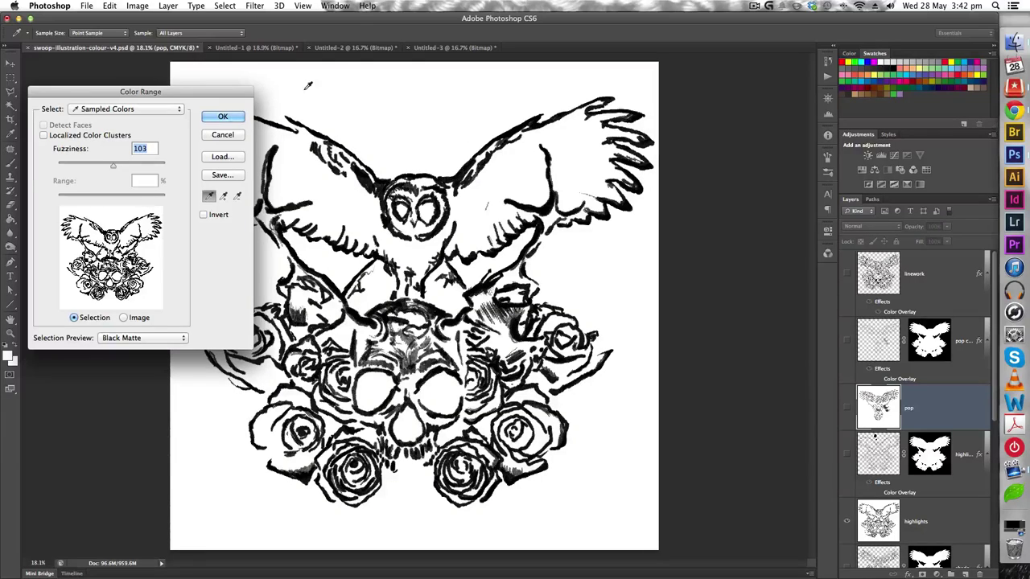
{"action": "left_click", "coordinate": [223, 118]}
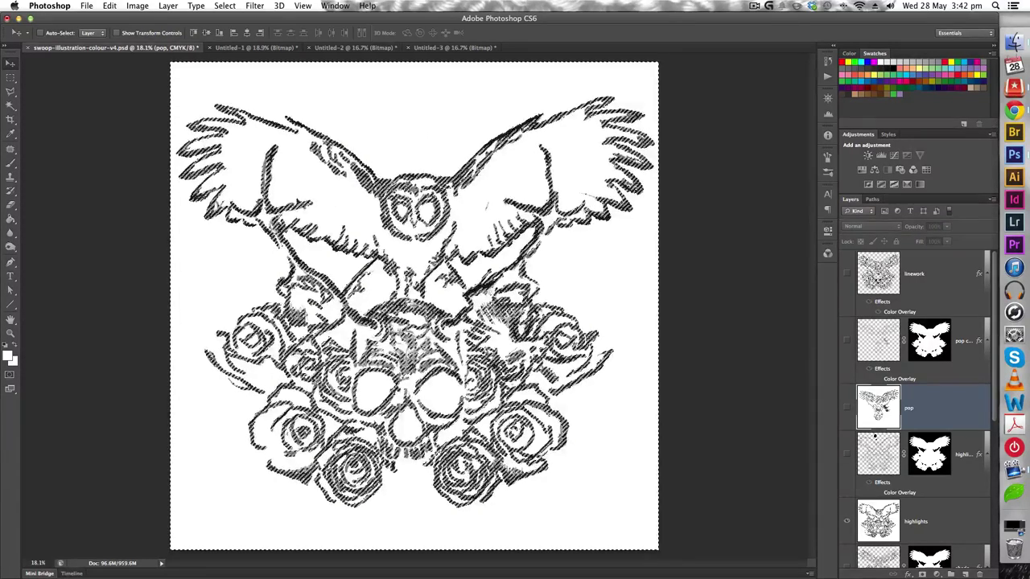
{"action": "scroll", "coordinate": [270, 194], "scroll_direction": "up", "scroll_amount": 15}
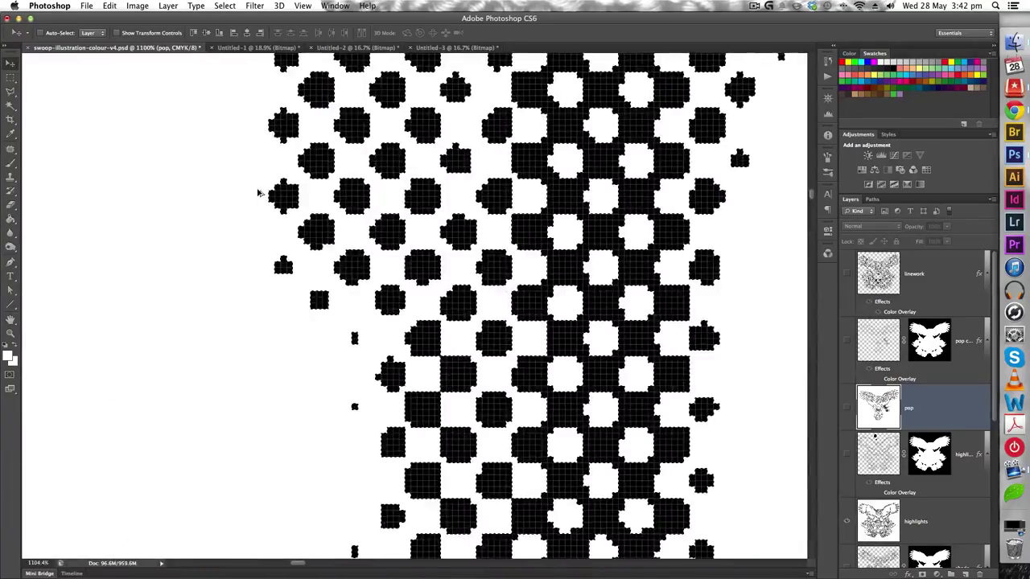
{"action": "scroll", "coordinate": [360, 212], "scroll_direction": "down", "scroll_amount": 18}
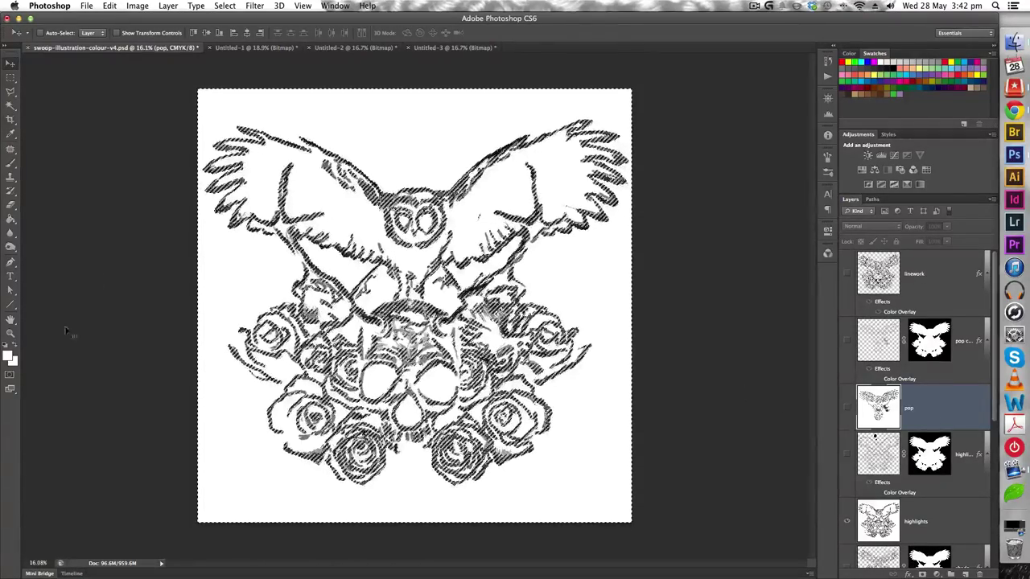
Reset the foreground and background colors to default and delete the selected white areas from the highlights layer.
{"action": "key", "text": "d"}
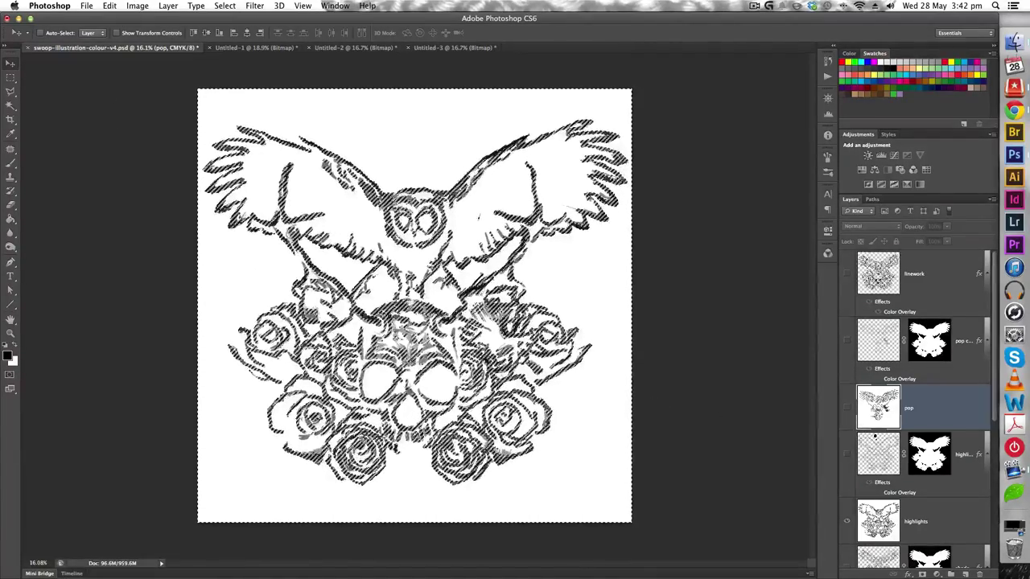
{"action": "left_click", "coordinate": [845, 409]}
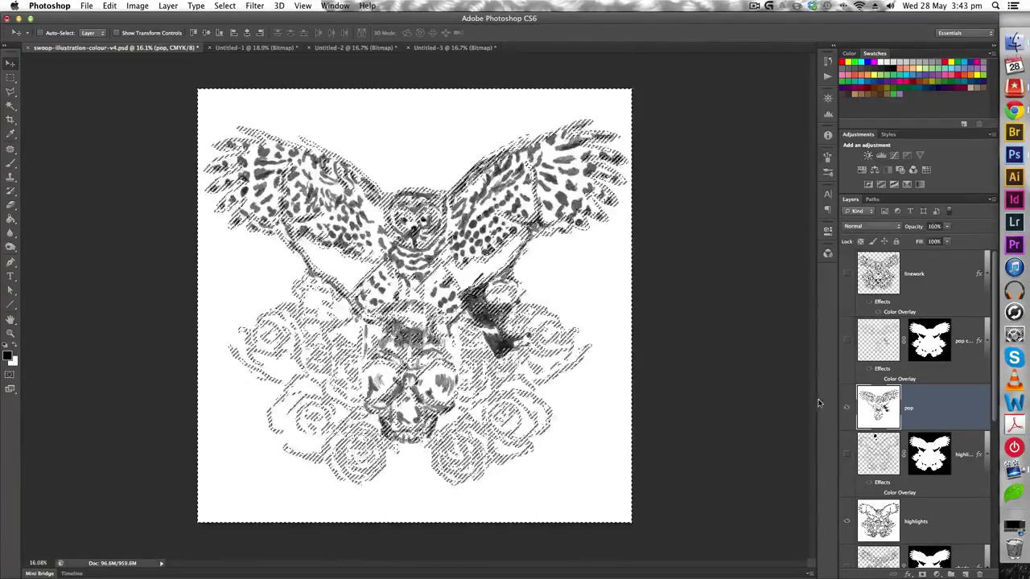
{"action": "scroll", "coordinate": [892, 407], "scroll_direction": "down", "scroll_amount": 2}
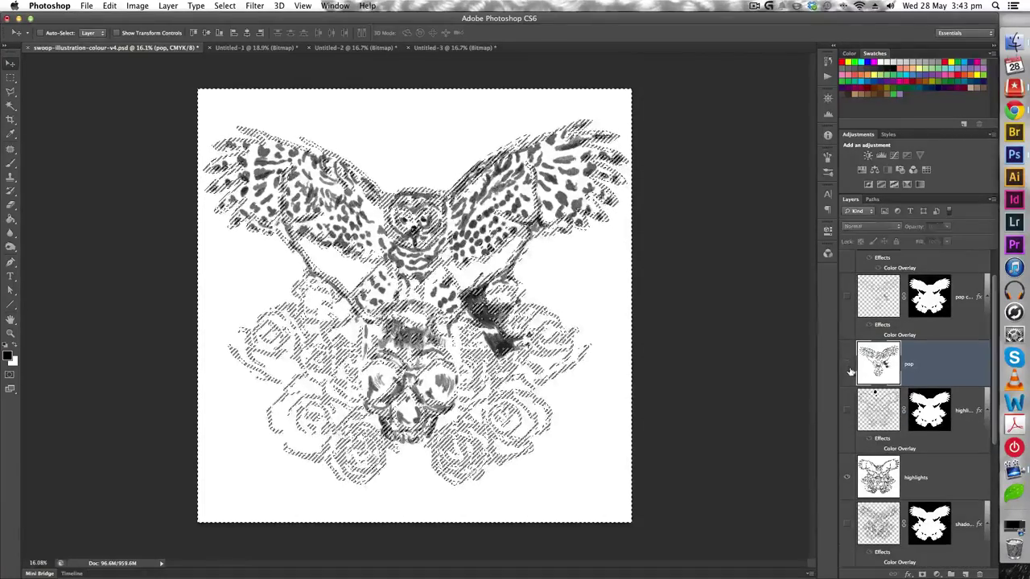
{"action": "left_click", "coordinate": [849, 370]}
{"action": "left_click", "coordinate": [910, 474]}
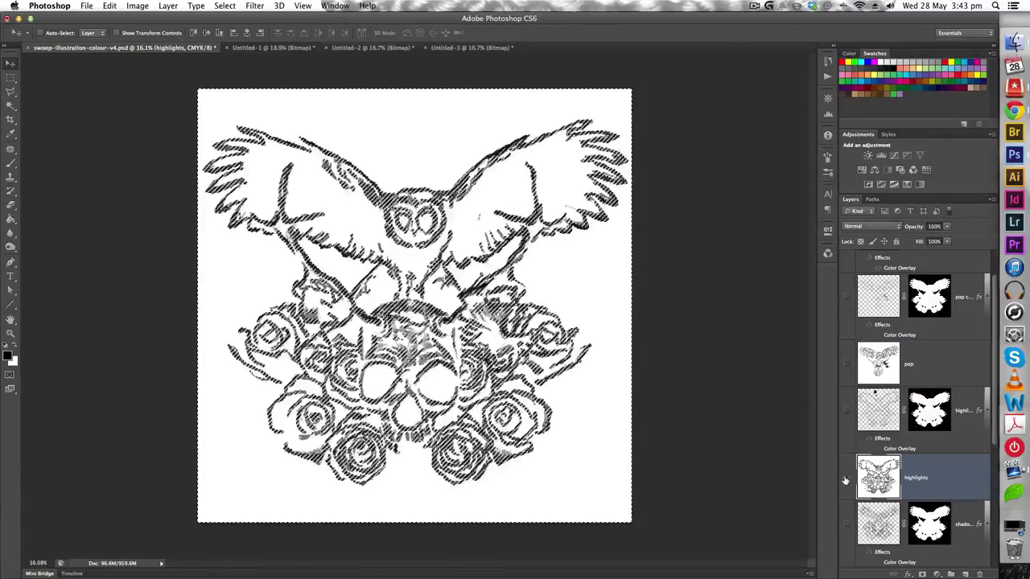
{"action": "left_click", "coordinate": [845, 480]}
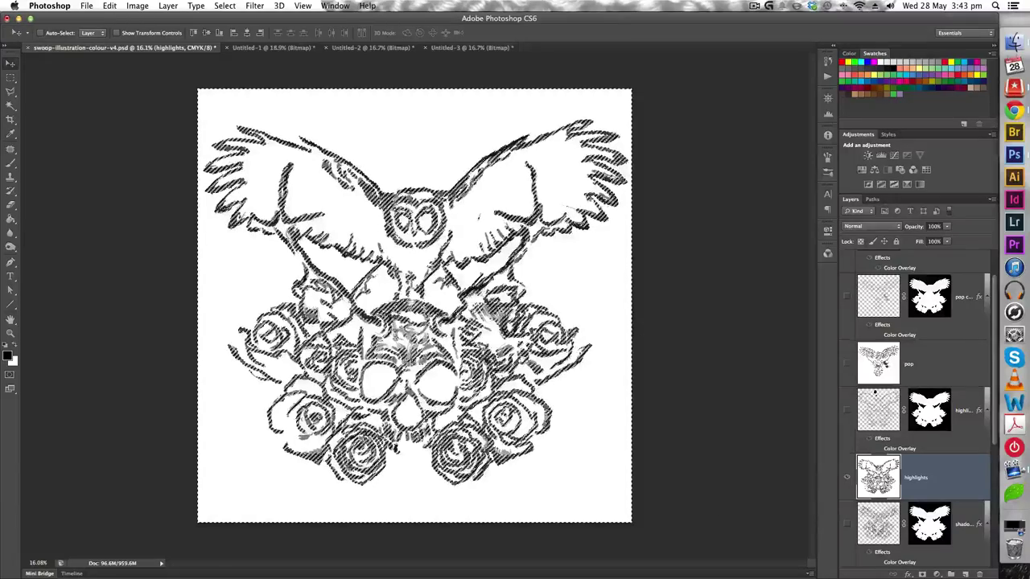
{"action": "key", "text": "super+i"}
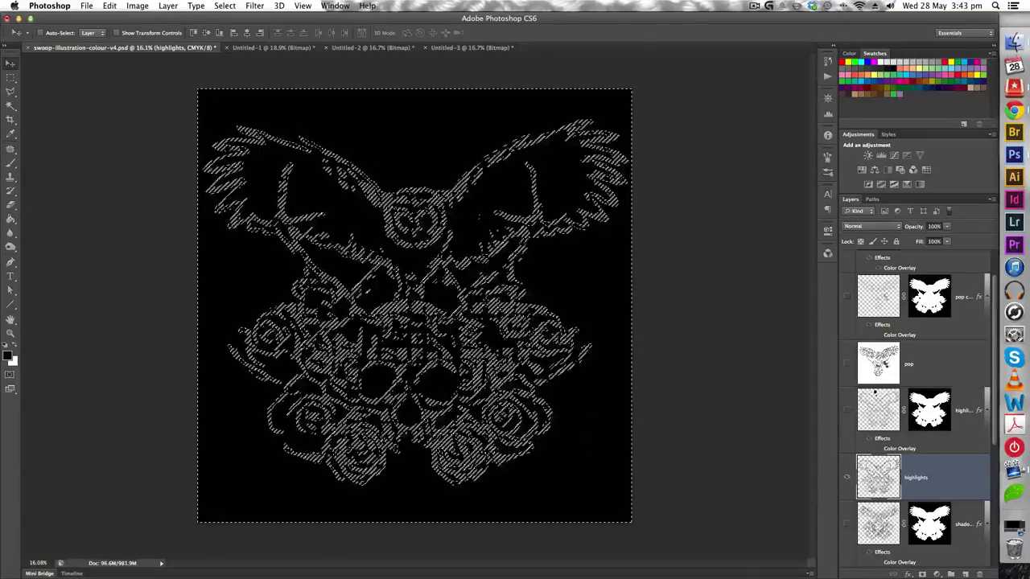
Hide the black Background layer and clear the selection.
{"action": "scroll", "coordinate": [851, 495], "scroll_direction": "down", "scroll_amount": 5}
{"action": "left_click", "coordinate": [846, 545]}
{"action": "key", "text": "super+d"}
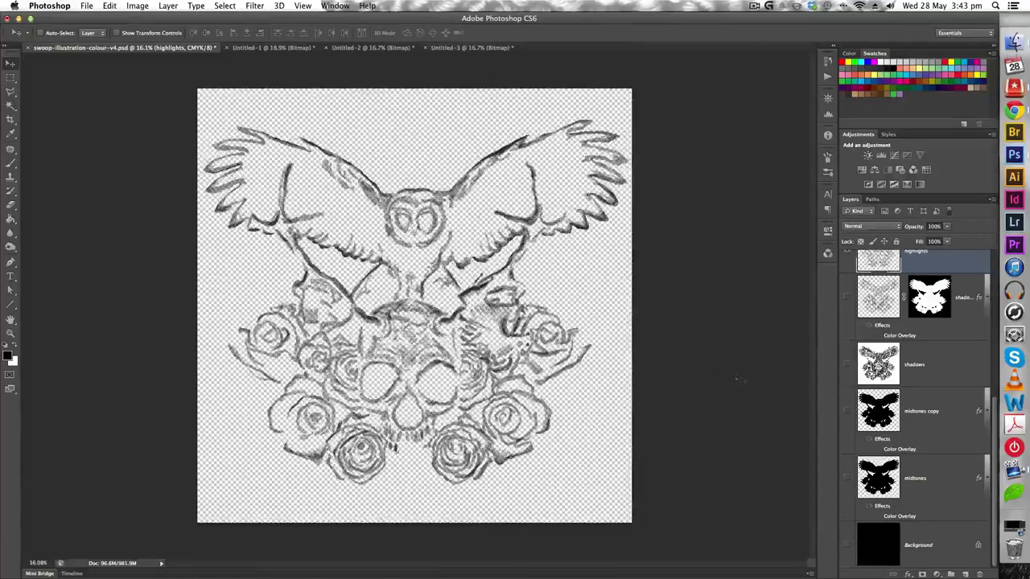
Show the halftoned shadows layer and hide the highlights layer.
{"action": "scroll", "coordinate": [419, 265], "scroll_direction": "up", "scroll_amount": 10}
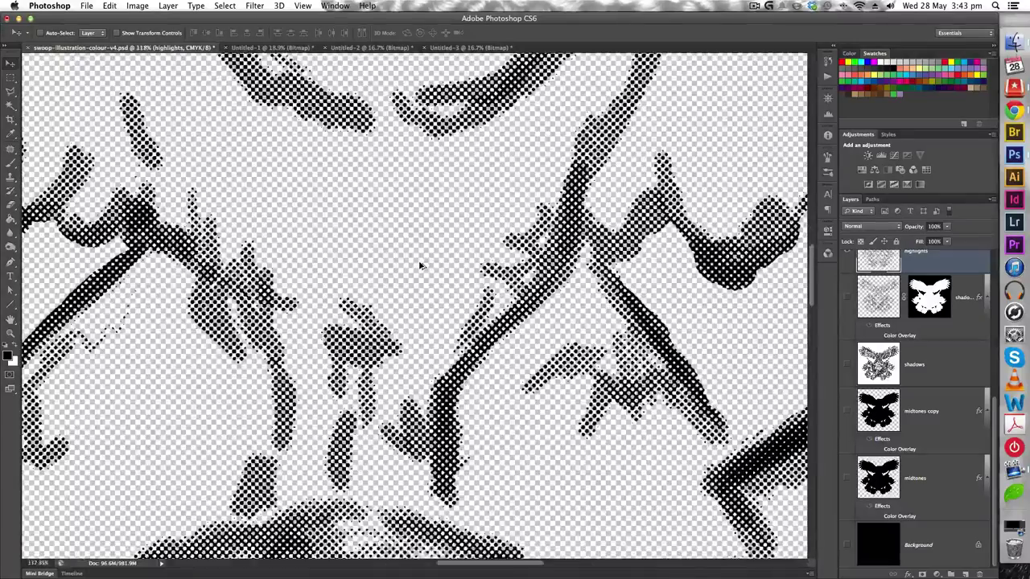
{"action": "scroll", "coordinate": [419, 265], "scroll_direction": "down", "scroll_amount": 10}
{"action": "scroll", "coordinate": [419, 265], "scroll_direction": "up", "scroll_amount": 5}
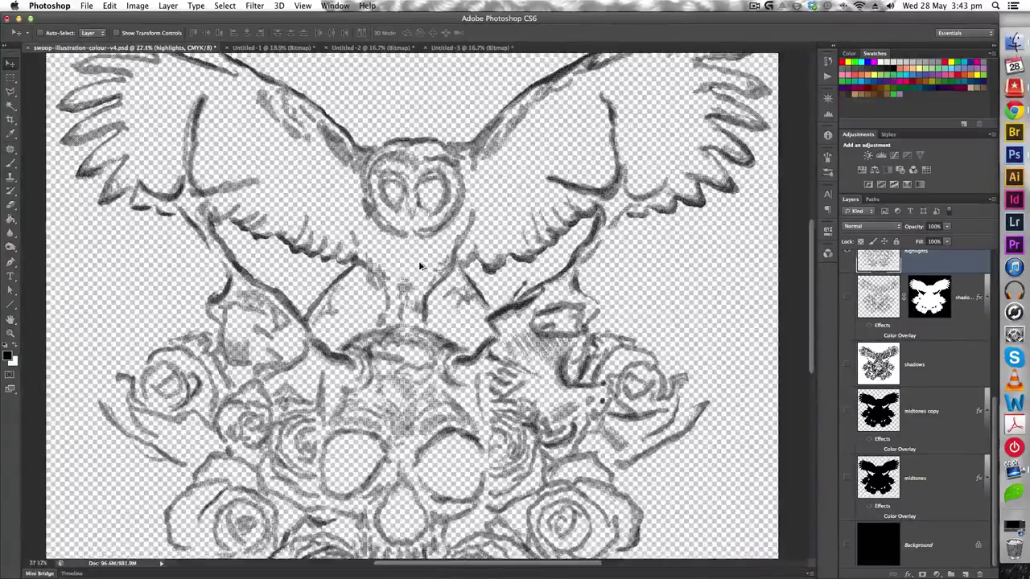
{"action": "scroll", "coordinate": [419, 265], "scroll_direction": "down", "scroll_amount": 3}
{"action": "scroll", "coordinate": [419, 265], "scroll_direction": "up", "scroll_amount": 1}
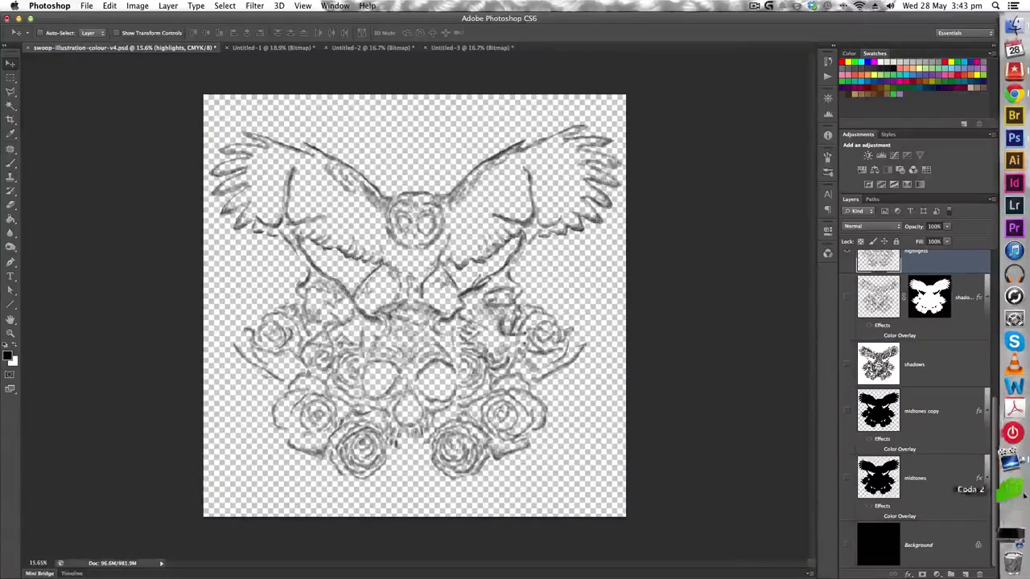
{"action": "left_click", "coordinate": [847, 363]}
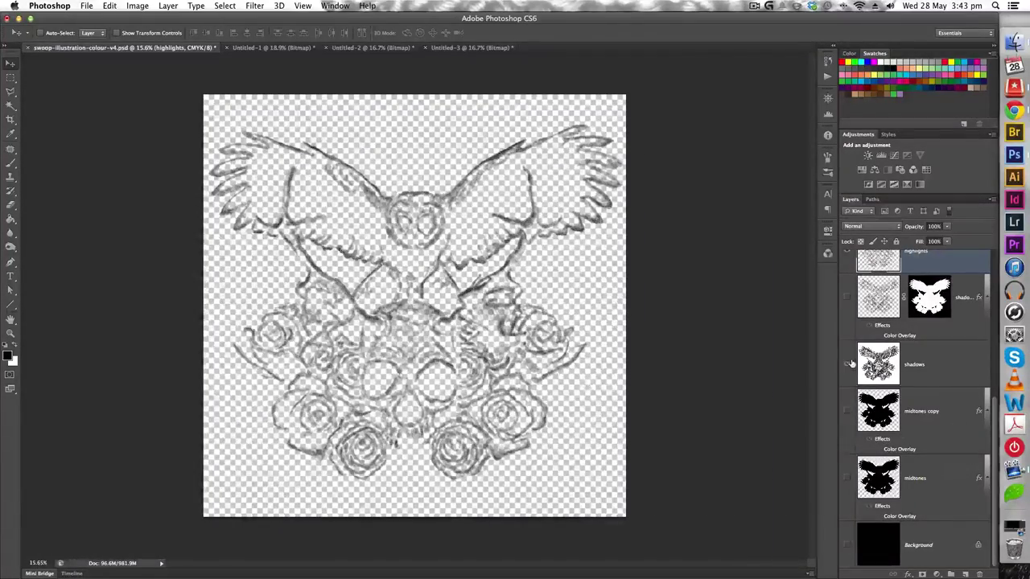
{"action": "scroll", "coordinate": [882, 326], "scroll_direction": "up", "scroll_amount": 2}
{"action": "left_click", "coordinate": [845, 298]}
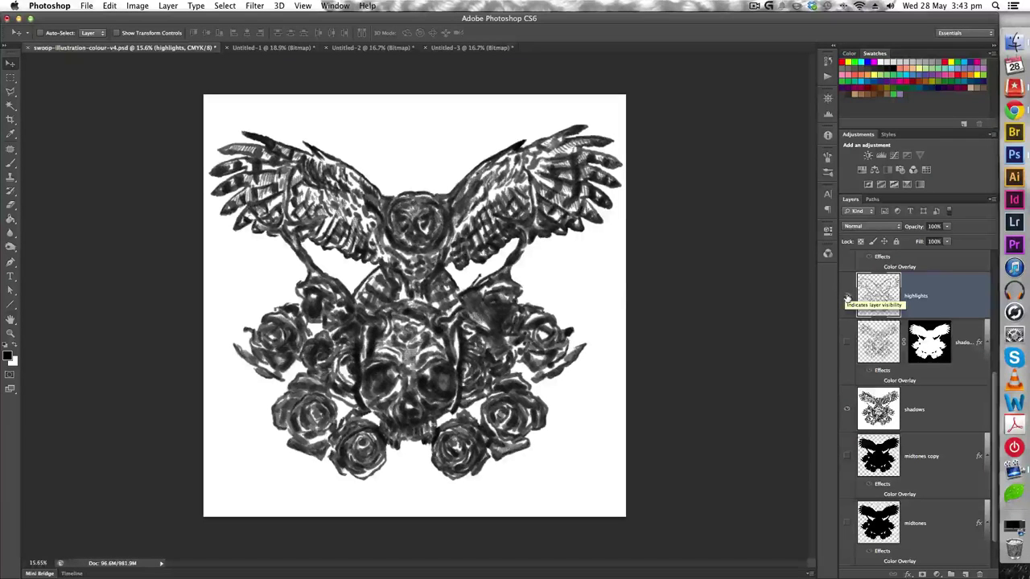
{"action": "left_click", "coordinate": [846, 298]}
{"action": "scroll", "coordinate": [846, 298], "scroll_direction": "down", "scroll_amount": 1}
{"action": "scroll", "coordinate": [918, 402], "scroll_direction": "up", "scroll_amount": 10}
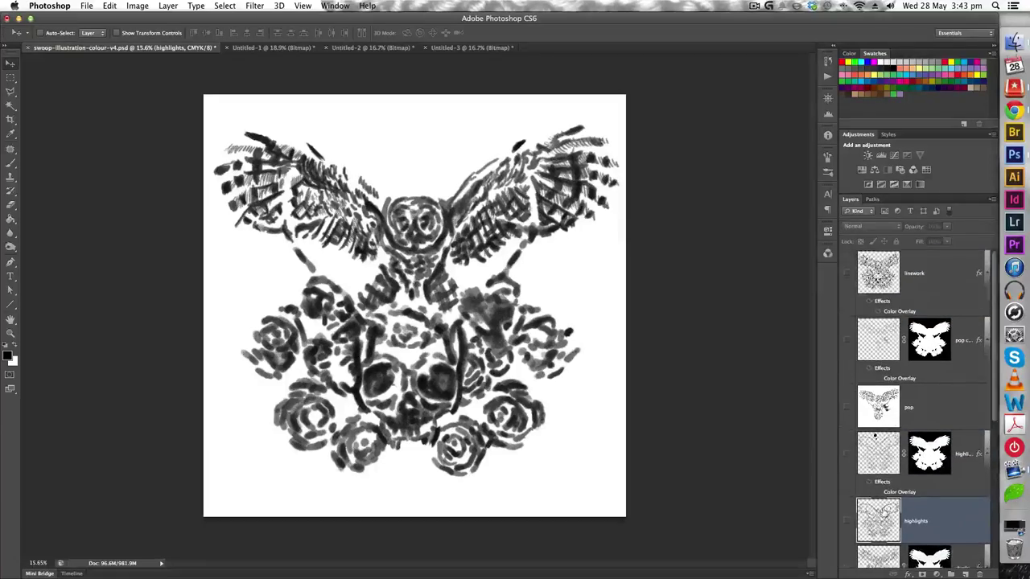
{"action": "scroll", "coordinate": [917, 410], "scroll_direction": "down", "scroll_amount": 7}
Select the white areas of the shadows halftone with Color Range and delete them from the shadows layer.
{"action": "left_click", "coordinate": [137, 6]}
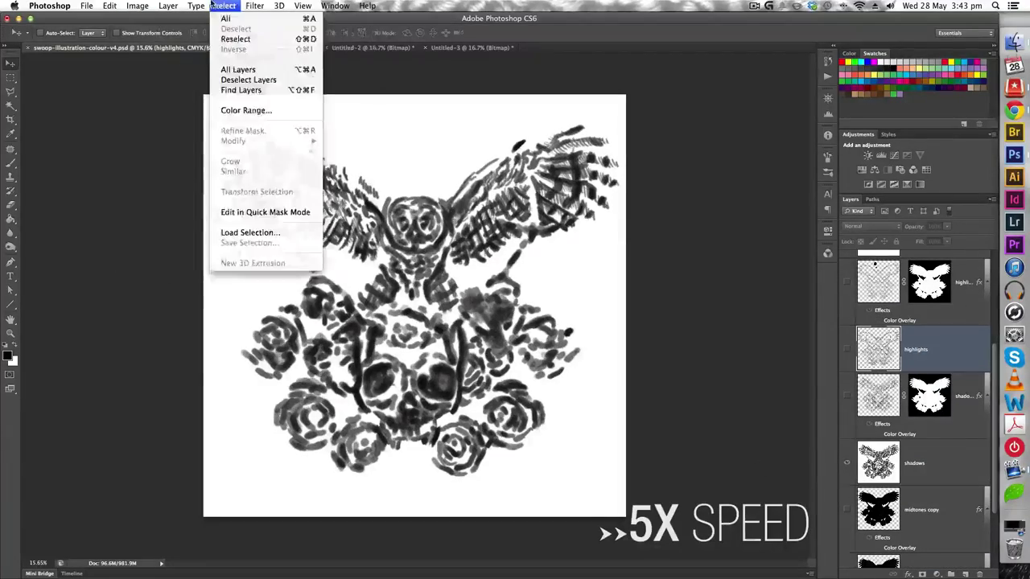
{"action": "left_click", "coordinate": [246, 108]}
{"action": "left_click", "coordinate": [220, 113]}
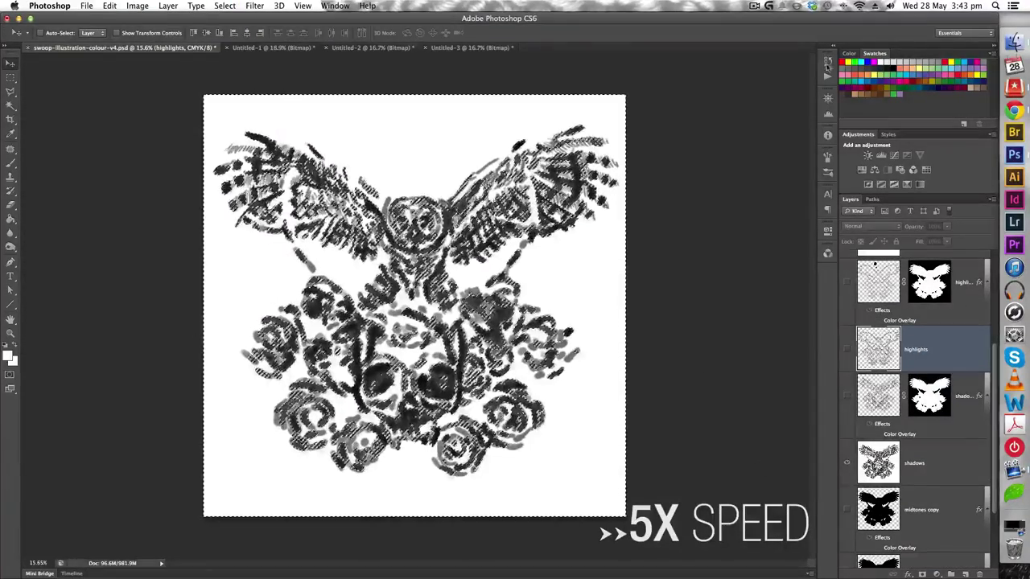
{"action": "left_click", "coordinate": [828, 62]}
{"action": "left_click", "coordinate": [915, 464]}
{"action": "key", "text": "Delete"}
Clear the selection and switch the visible, active layer from shadows to the halftoned pop layer.
{"action": "left_click", "coordinate": [847, 464]}
{"action": "scroll", "coordinate": [853, 450], "scroll_direction": "up", "scroll_amount": 3}
{"action": "left_click", "coordinate": [887, 313]}
{"action": "key", "text": "super+d"}
{"action": "left_click", "coordinate": [847, 313]}
Select the white areas of the pop halftone with Color Range and delete them from the pop layer.
{"action": "left_click", "coordinate": [224, 6]}
{"action": "left_click", "coordinate": [246, 105]}
{"action": "left_click", "coordinate": [220, 113]}
{"action": "key", "text": "Delete"}
Make the linework, pop, highlights, shadows, midtones and Background layers visible together.
{"action": "left_click", "coordinate": [847, 313]}
{"action": "scroll", "coordinate": [847, 316], "scroll_direction": "up", "scroll_amount": 2}
{"action": "scroll", "coordinate": [908, 359], "scroll_direction": "down", "scroll_amount": 5}
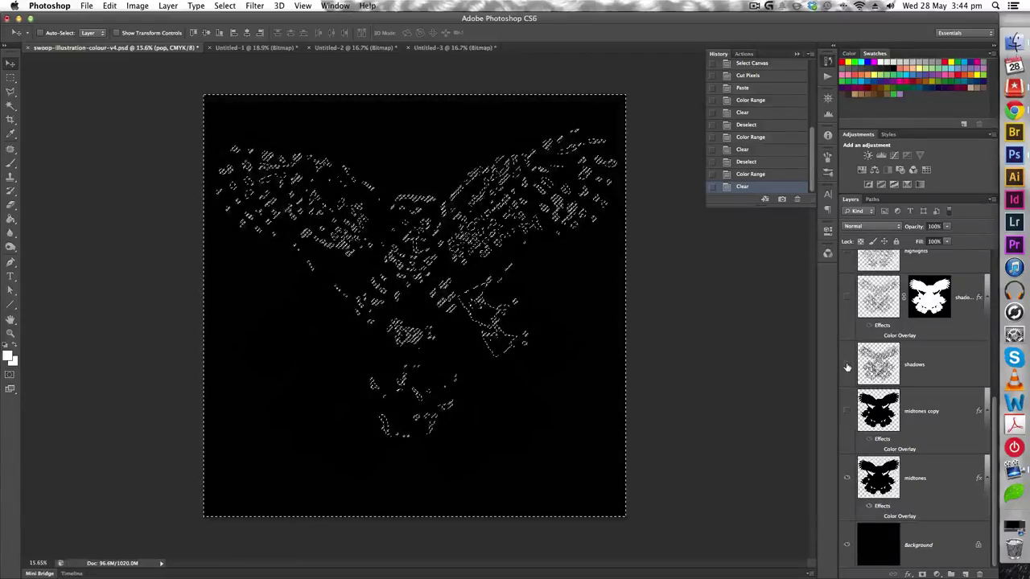
{"action": "scroll", "coordinate": [853, 401], "scroll_direction": "up", "scroll_amount": 1}
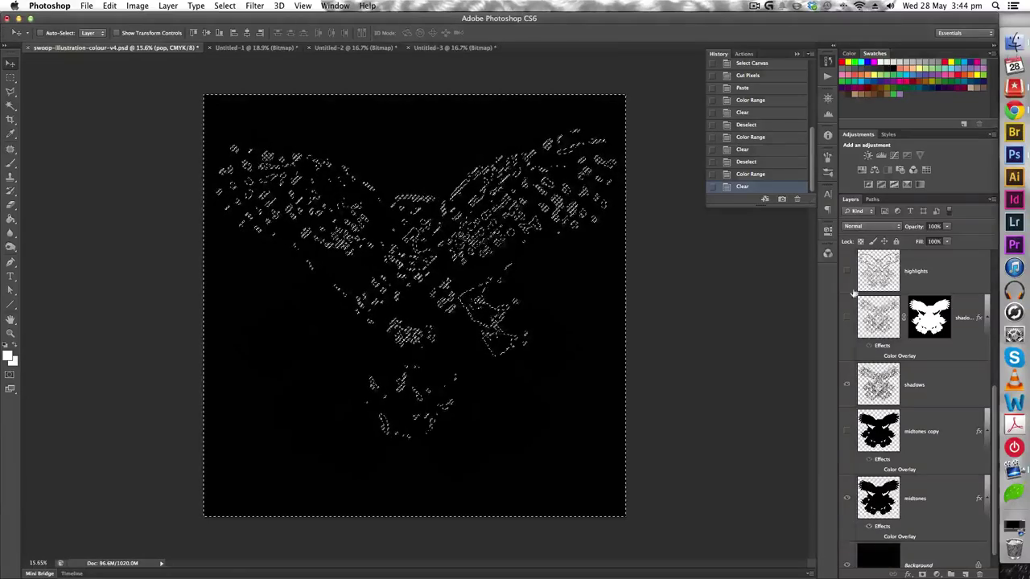
{"action": "scroll", "coordinate": [853, 305], "scroll_direction": "up", "scroll_amount": 5}
{"action": "scroll", "coordinate": [851, 288], "scroll_direction": "up", "scroll_amount": 2}
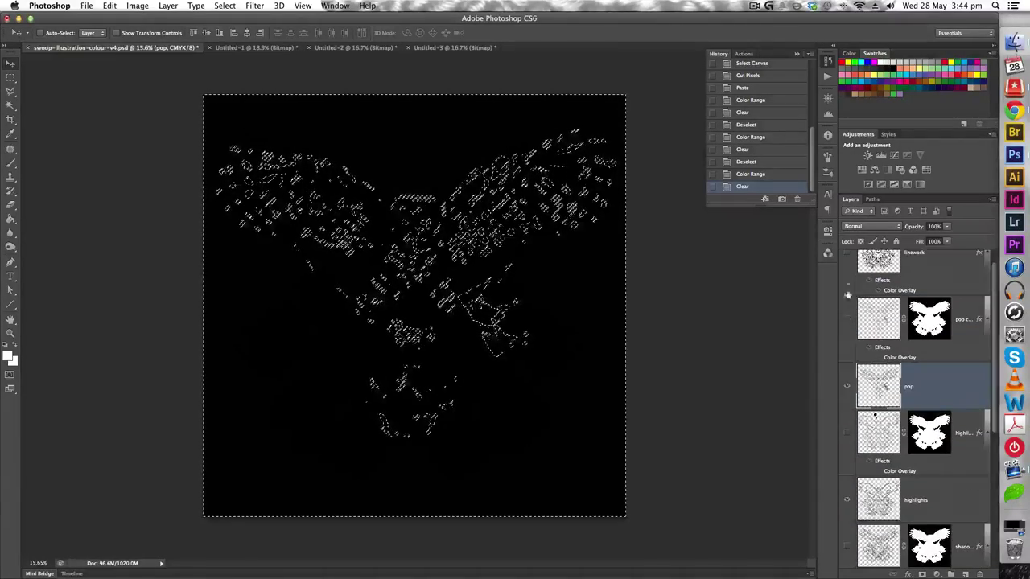
{"action": "left_click", "coordinate": [846, 282]}
{"action": "scroll", "coordinate": [888, 392], "scroll_direction": "down", "scroll_amount": 1}
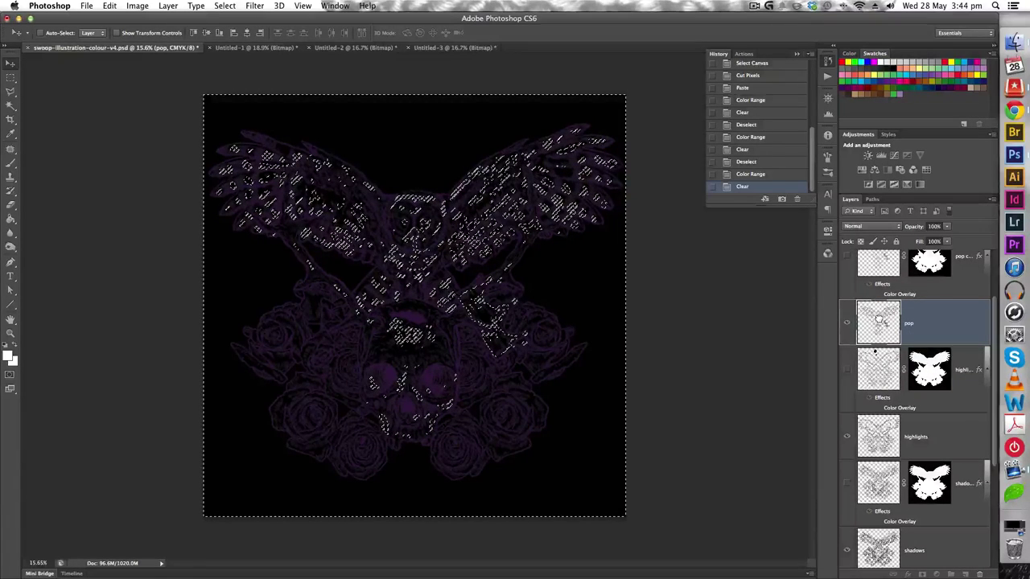
With the selection cleared, move the highlights copy layer's Color Overlay to the pop layer and delete the highlights copy layer.
{"action": "left_click_drag", "start_coordinate": [879, 320], "coordinate": [881, 322]}
{"action": "left_click", "coordinate": [885, 394]}
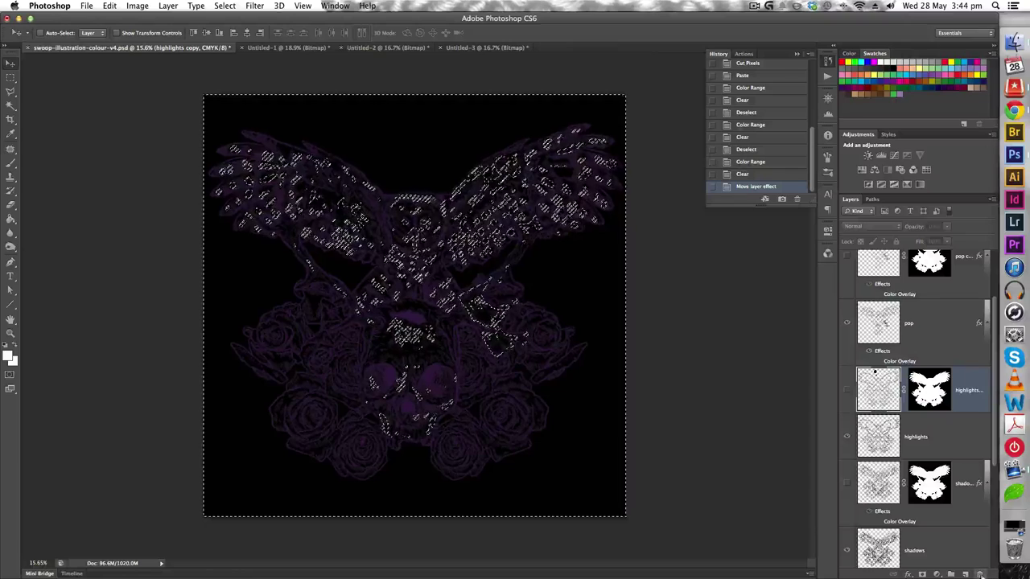
{"action": "key", "text": "ctrl+d"}
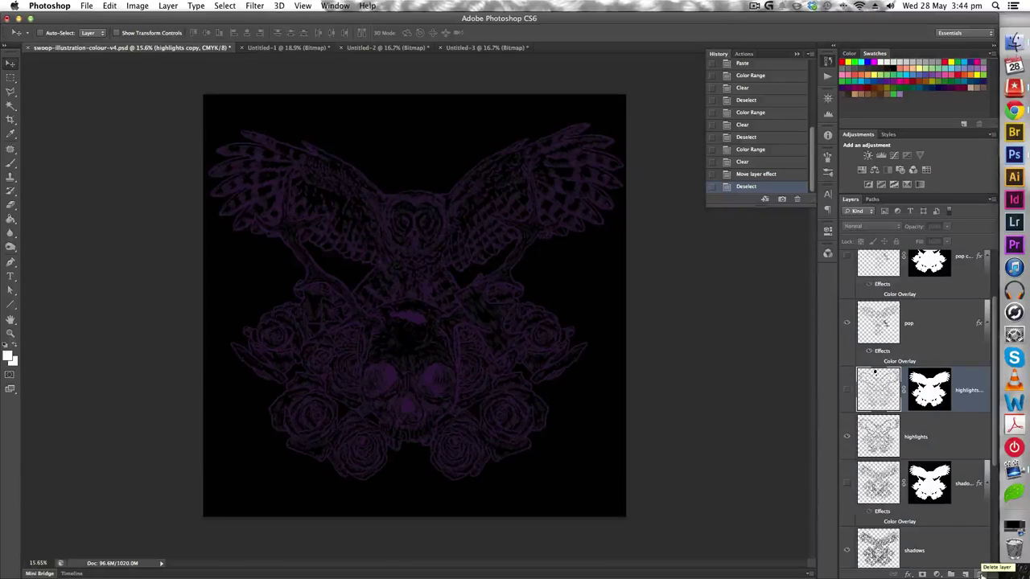
{"action": "left_click", "coordinate": [981, 573]}
Move the Color Overlay from the shadows copy layer to the shadows layer and delete the shadows copy layer.
{"action": "scroll", "coordinate": [891, 427], "scroll_direction": "down", "scroll_amount": 3}
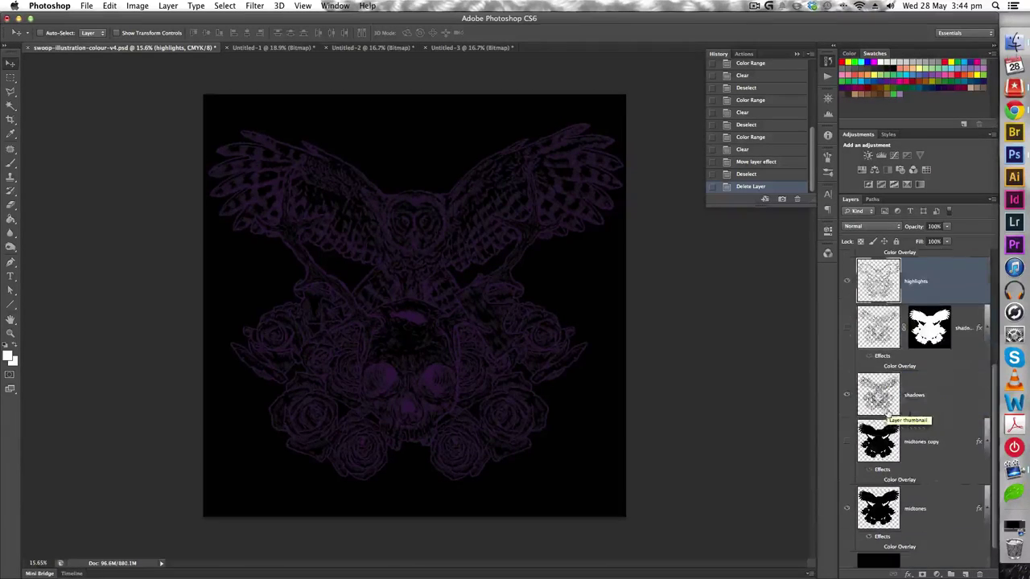
{"action": "scroll", "coordinate": [897, 367], "scroll_direction": "up", "scroll_amount": 3}
{"action": "left_click_drag", "start_coordinate": [900, 416], "coordinate": [920, 454]}
{"action": "left_click", "coordinate": [979, 573]}
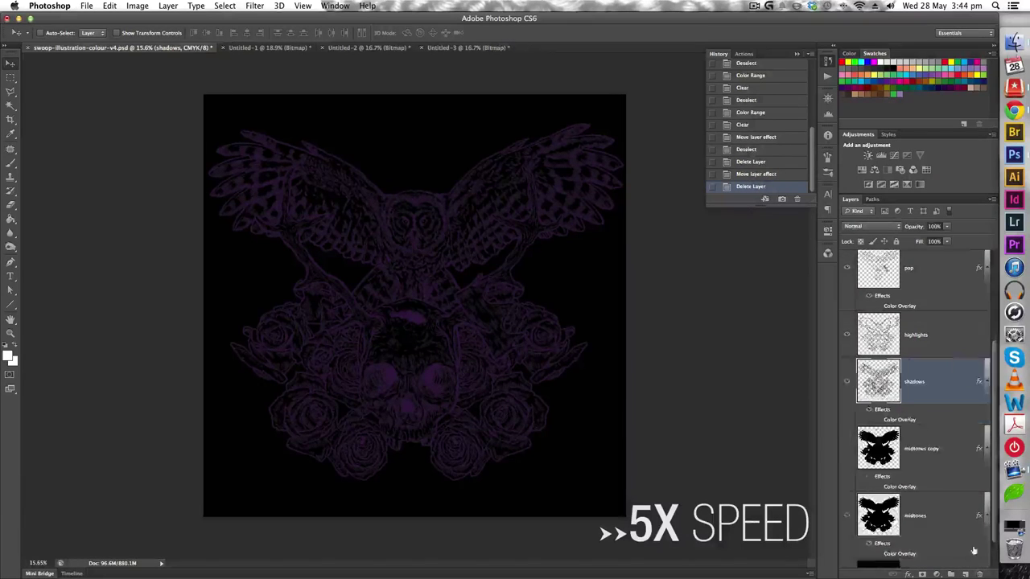
Delete the midtones copy layer.
{"action": "scroll", "coordinate": [909, 433], "scroll_direction": "up", "scroll_amount": 3}
{"action": "left_click", "coordinate": [909, 388]}
{"action": "scroll", "coordinate": [908, 377], "scroll_direction": "down", "scroll_amount": 1}
{"action": "scroll", "coordinate": [893, 483], "scroll_direction": "down", "scroll_amount": 5}
{"action": "left_click", "coordinate": [929, 411]}
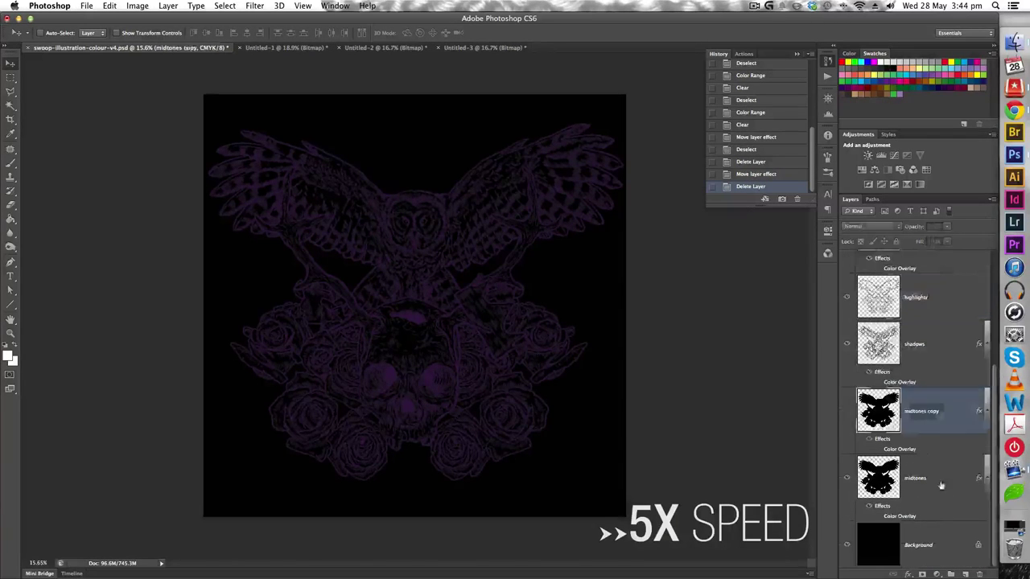
{"action": "left_click", "coordinate": [979, 573]}
Turn on the Color Overlay effects of the midtones, shadows and pop layers.
{"action": "left_click", "coordinate": [878, 516]}
{"action": "left_click", "coordinate": [877, 450]}
{"action": "left_click", "coordinate": [877, 354]}
{"action": "scroll", "coordinate": [879, 346], "scroll_direction": "up", "scroll_amount": 2}
{"action": "left_click", "coordinate": [881, 284]}
{"action": "left_click", "coordinate": [878, 318]}
Unlink the pop copy layer's mask and move the pop layer's effects down to the highlights layer.
{"action": "scroll", "coordinate": [945, 403], "scroll_direction": "up", "scroll_amount": 3}
{"action": "left_click", "coordinate": [903, 340]}
{"action": "left_click_drag", "start_coordinate": [883, 435], "coordinate": [881, 474]}
Move the Color Overlay from the pop copy layer to the pop layer and delete the pop copy layer.
{"action": "left_click_drag", "start_coordinate": [899, 379], "coordinate": [915, 402]}
{"action": "left_click", "coordinate": [979, 574]}
{"action": "scroll", "coordinate": [936, 461], "scroll_direction": "down", "scroll_amount": 3}
{"action": "scroll", "coordinate": [936, 454], "scroll_direction": "up", "scroll_amount": 3}
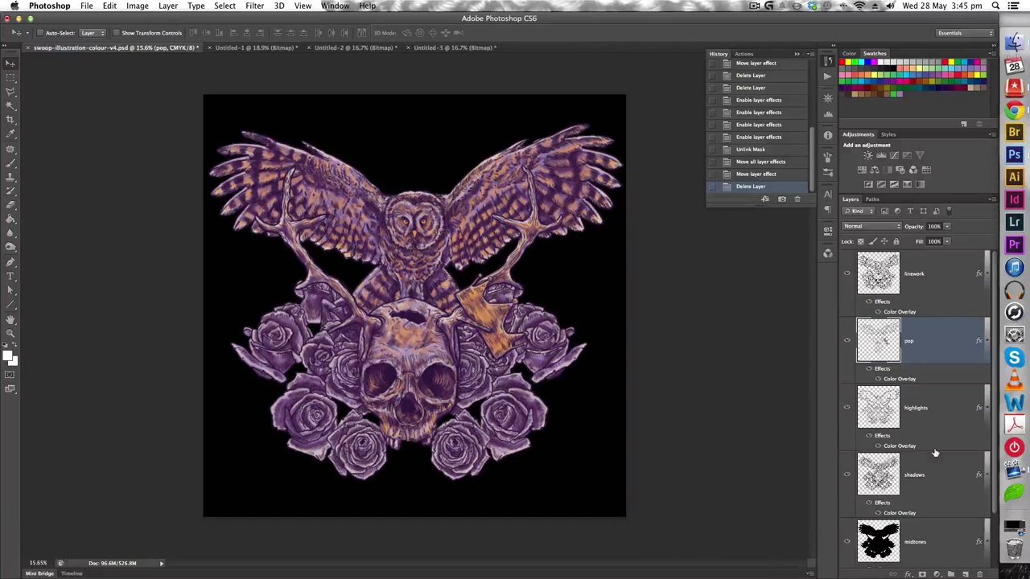
{"action": "scroll", "coordinate": [934, 452], "scroll_direction": "down", "scroll_amount": 2}
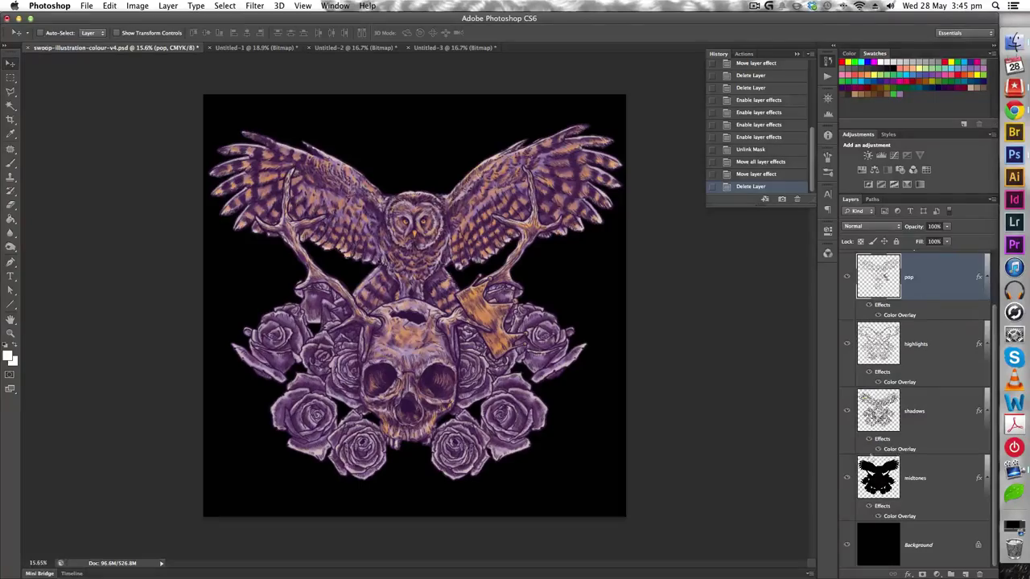
Examine the colored halftone dots up close on the antlers, wing feathers and the owl's face.
{"action": "scroll", "coordinate": [385, 280], "scroll_direction": "up", "scroll_amount": 10}
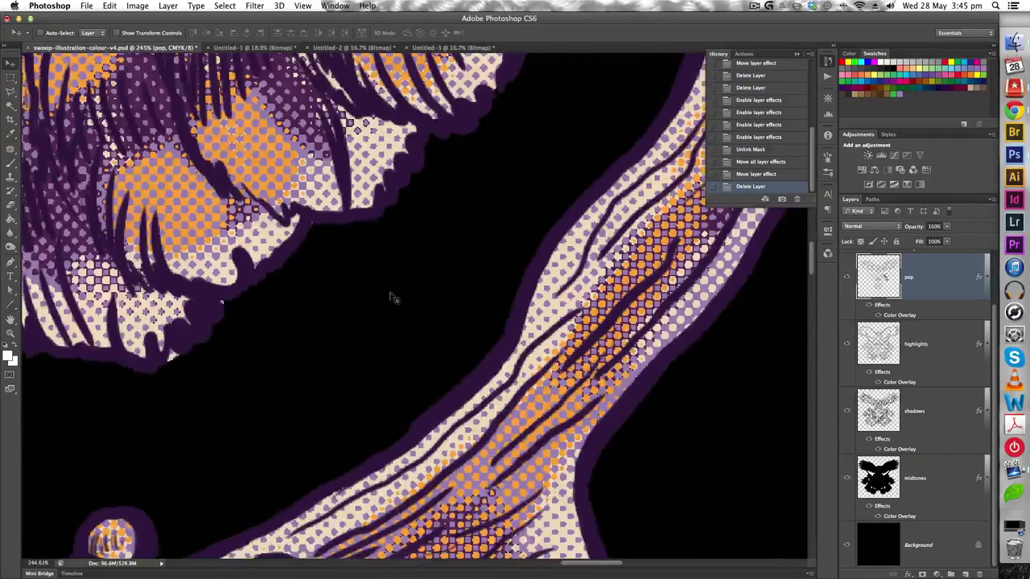
{"action": "scroll", "coordinate": [563, 350], "scroll_direction": "up", "scroll_amount": 10}
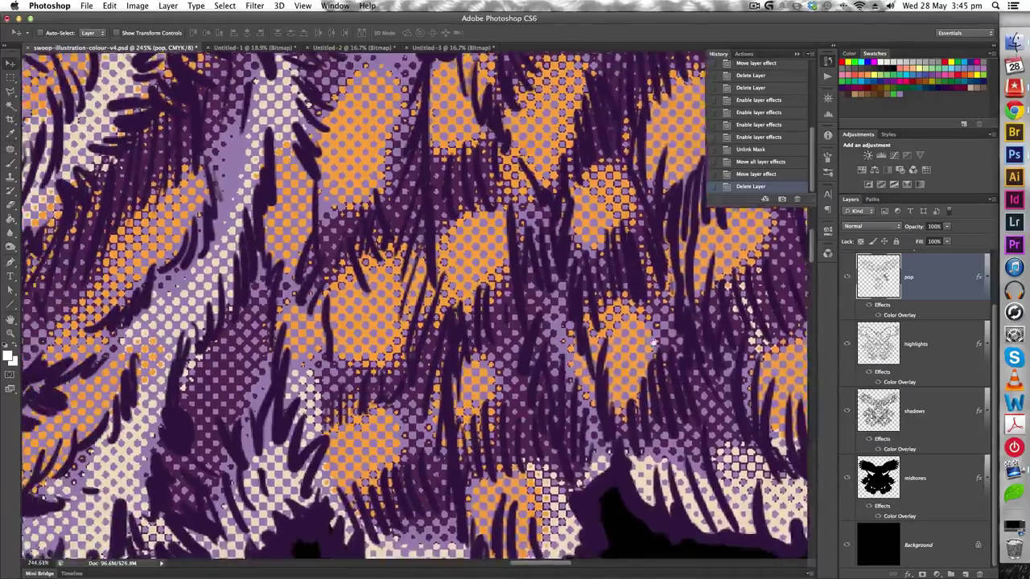
{"action": "left_click_drag", "start_coordinate": [653, 342], "coordinate": [755, 338]}
{"action": "left_click_drag", "start_coordinate": [370, 386], "coordinate": [756, 234]}
{"action": "left_click_drag", "start_coordinate": [377, 211], "coordinate": [489, 298]}
{"action": "scroll", "coordinate": [488, 298], "scroll_direction": "up", "scroll_amount": 10}
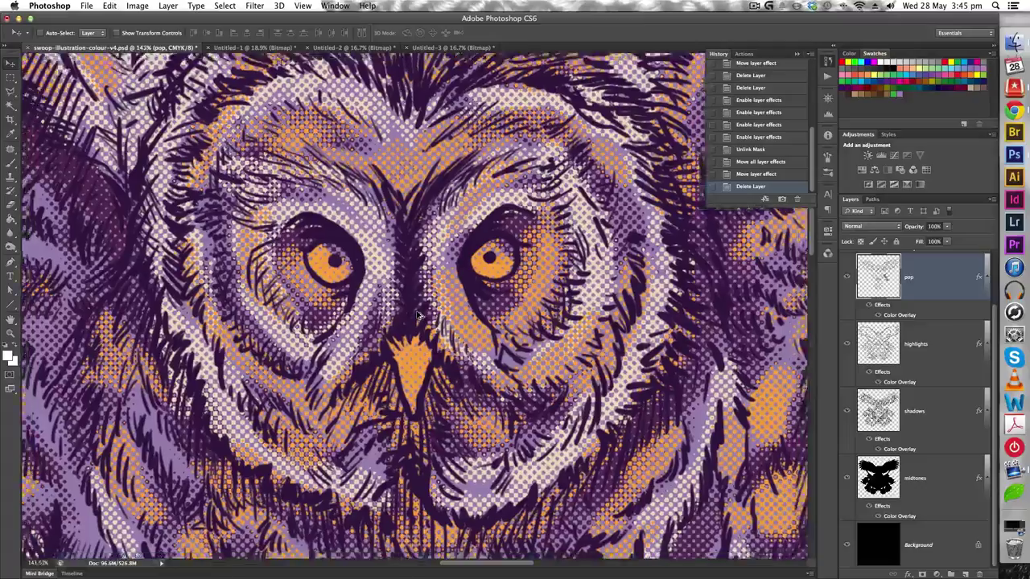
{"action": "scroll", "coordinate": [418, 316], "scroll_direction": "down", "scroll_amount": 10}
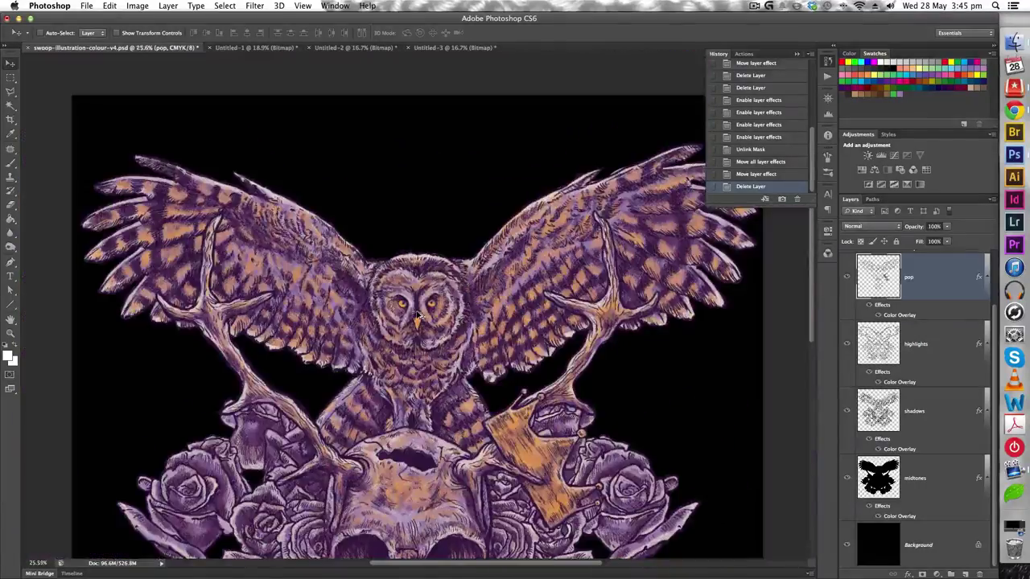
Examine the halftone dots on the skull and roses, and view the whole artwork with and without the Background layer.
{"action": "left_click_drag", "start_coordinate": [473, 326], "coordinate": [466, 295]}
{"action": "scroll", "coordinate": [466, 295], "scroll_direction": "up", "scroll_amount": 10}
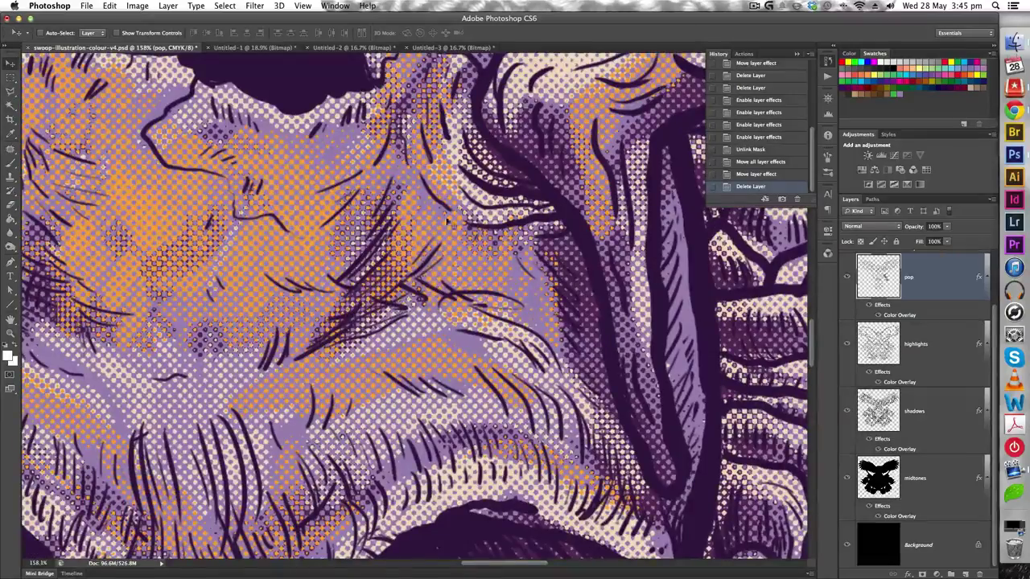
{"action": "left_click_drag", "start_coordinate": [483, 531], "coordinate": [604, 345]}
{"action": "mouse_move", "coordinate": [402, 475]}
{"action": "left_mouse_down"}
{"action": "mouse_move", "coordinate": [531, 295]}
{"action": "mouse_move", "coordinate": [619, 214]}
{"action": "left_mouse_up"}
{"action": "mouse_move", "coordinate": [233, 523]}
{"action": "left_mouse_down"}
{"action": "mouse_move", "coordinate": [396, 367]}
{"action": "mouse_move", "coordinate": [446, 253]}
{"action": "left_mouse_up"}
{"action": "mouse_move", "coordinate": [346, 511]}
{"action": "left_mouse_down"}
{"action": "mouse_move", "coordinate": [451, 364]}
{"action": "mouse_move", "coordinate": [452, 227]}
{"action": "mouse_move", "coordinate": [494, 206]}
{"action": "left_mouse_up"}
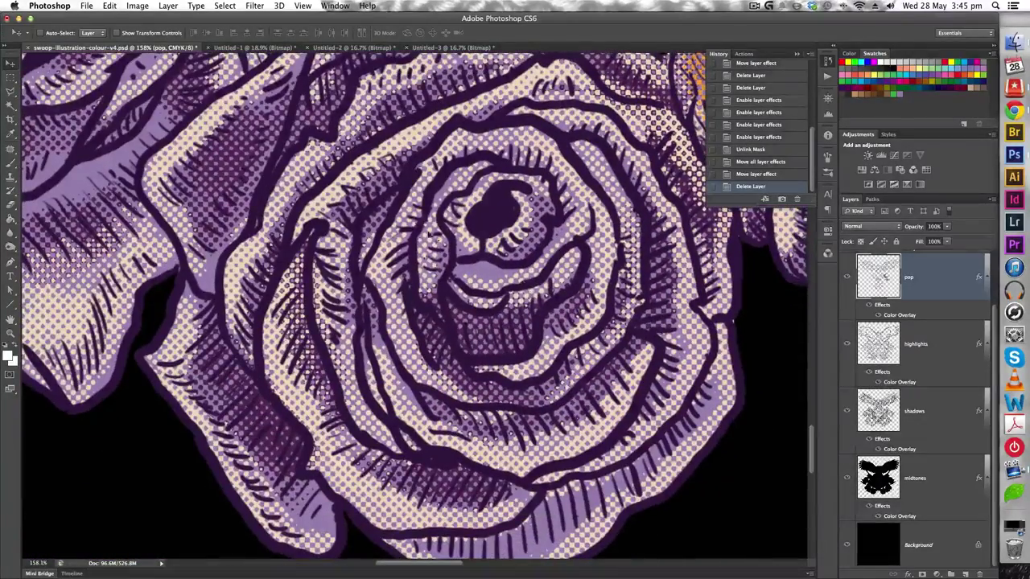
{"action": "scroll", "coordinate": [419, 254], "scroll_direction": "down", "scroll_amount": 15}
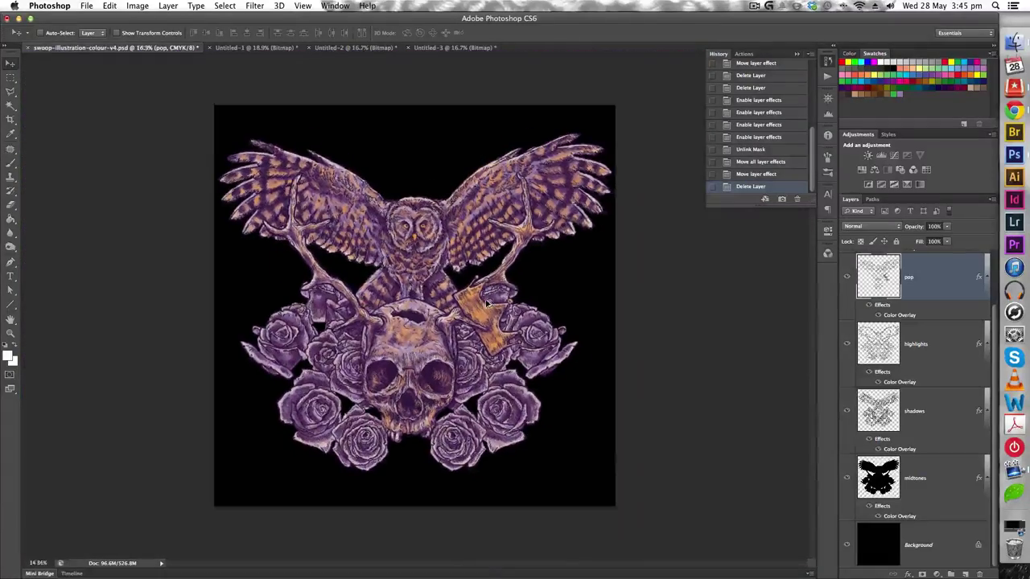
{"action": "scroll", "coordinate": [486, 303], "scroll_direction": "up", "scroll_amount": 2}
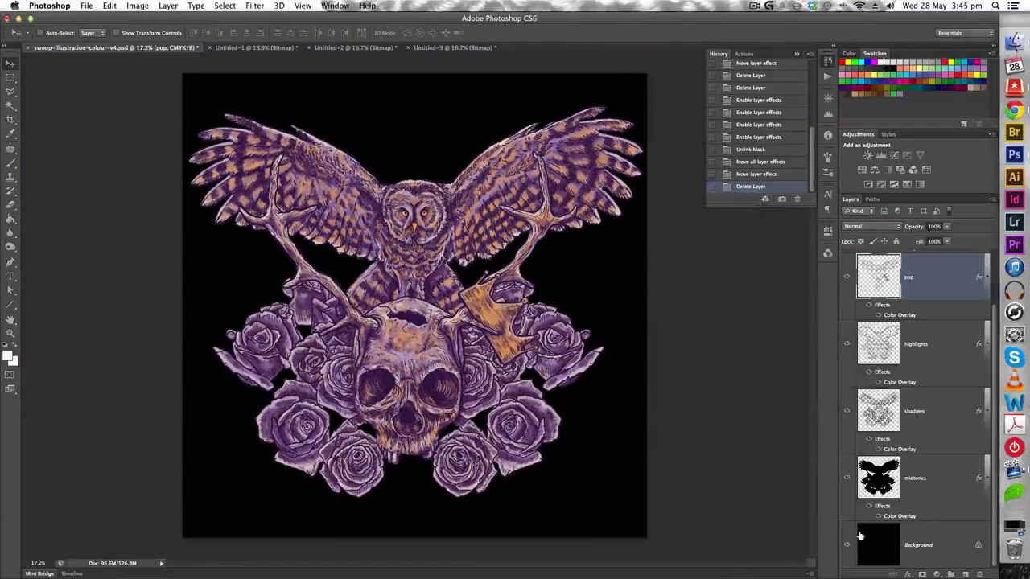
{"action": "left_click", "coordinate": [846, 546]}
{"action": "left_click", "coordinate": [847, 546]}
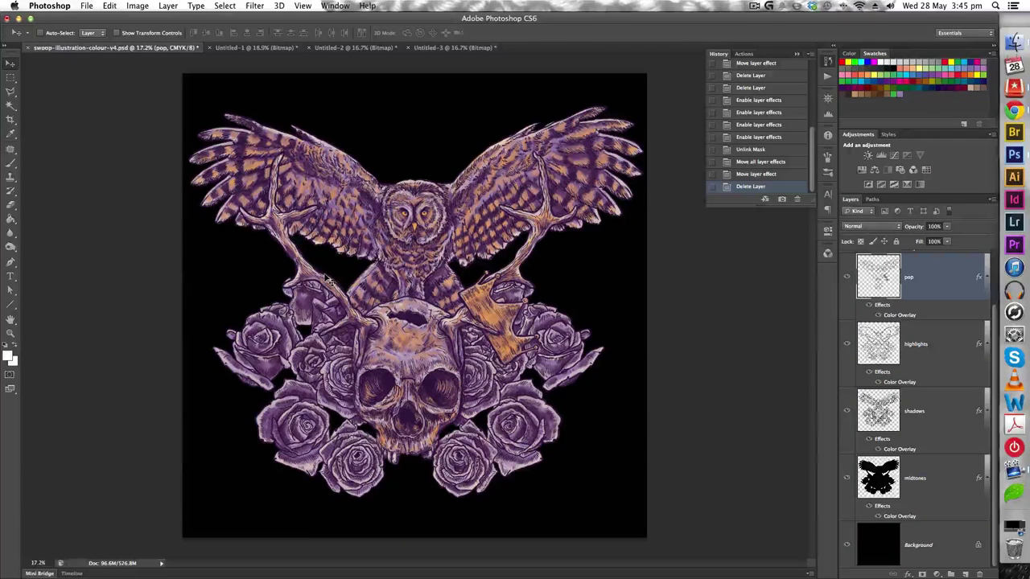
Save the layered document in the Swoop folder under the new name swoop-illustration-colour-halftones-v1.psd.
{"action": "key", "text": "super+shift+s"}
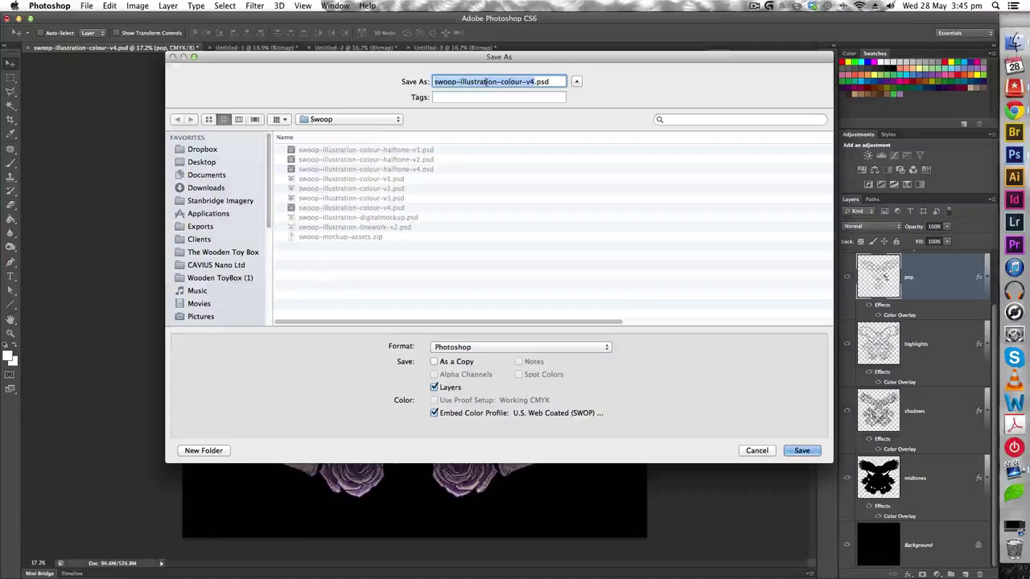
{"action": "left_click", "coordinate": [531, 81]}
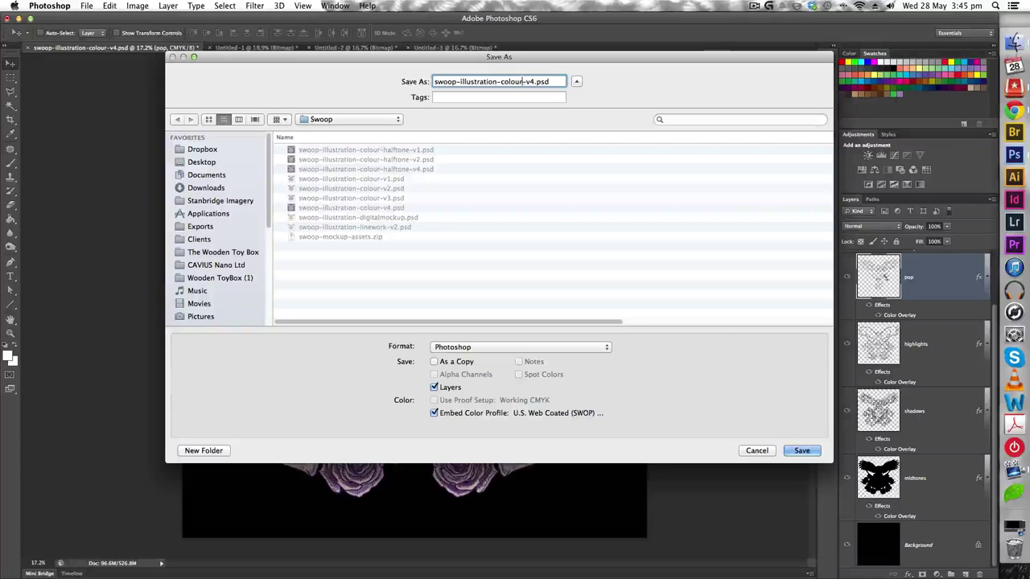
{"action": "type", "text": "-half"}
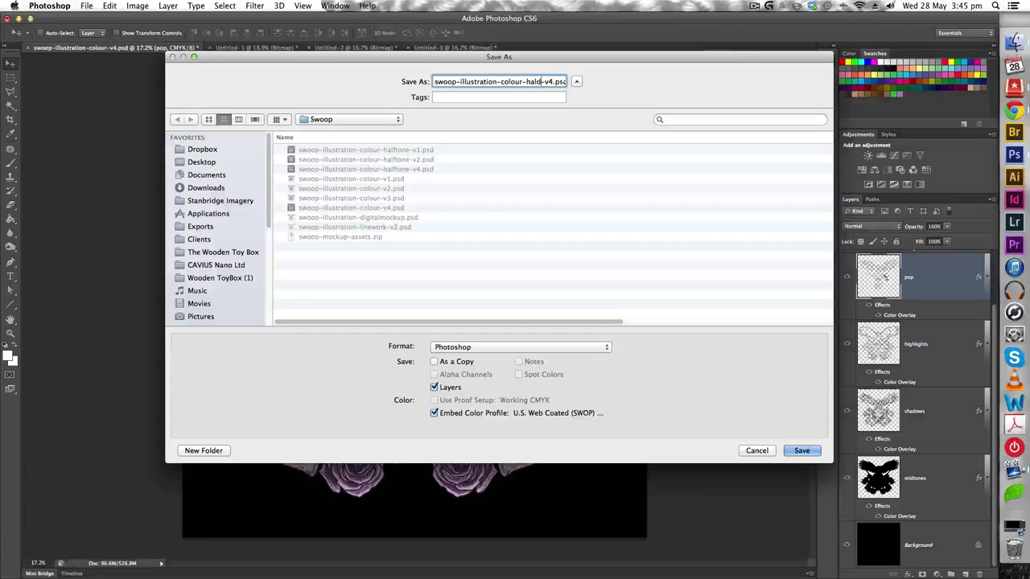
{"action": "type", "text": "tones"}
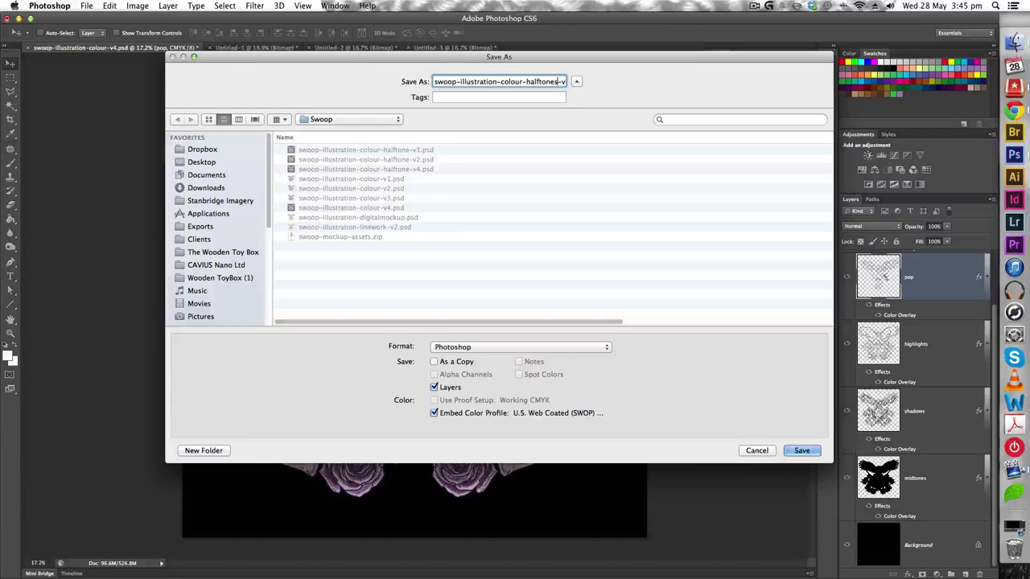
{"action": "key", "text": "Right"}
{"action": "key", "text": "Right"}
{"action": "key", "text": "Right"}
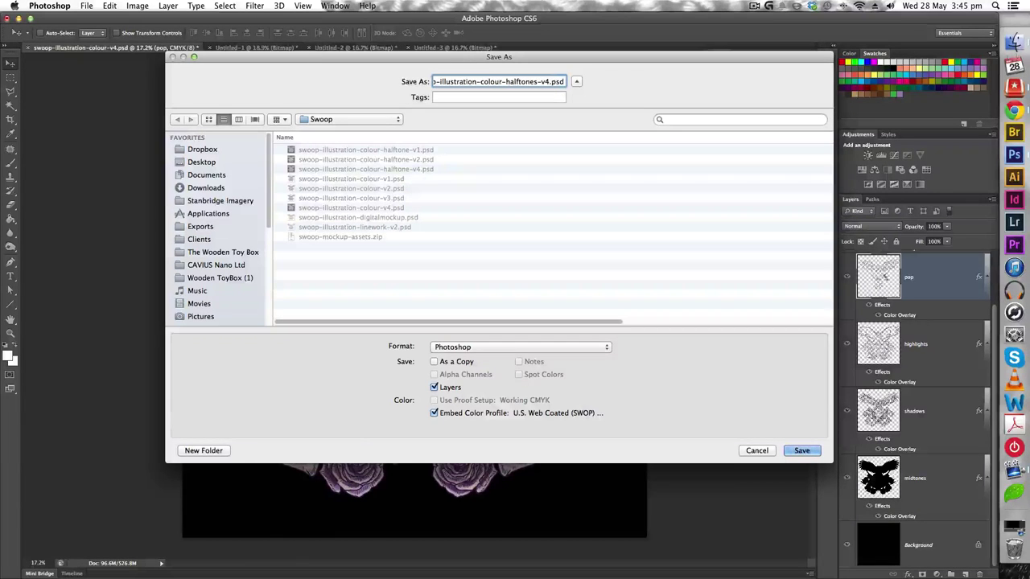
{"action": "key", "text": "BackSpace"}
{"action": "type", "text": "1"}
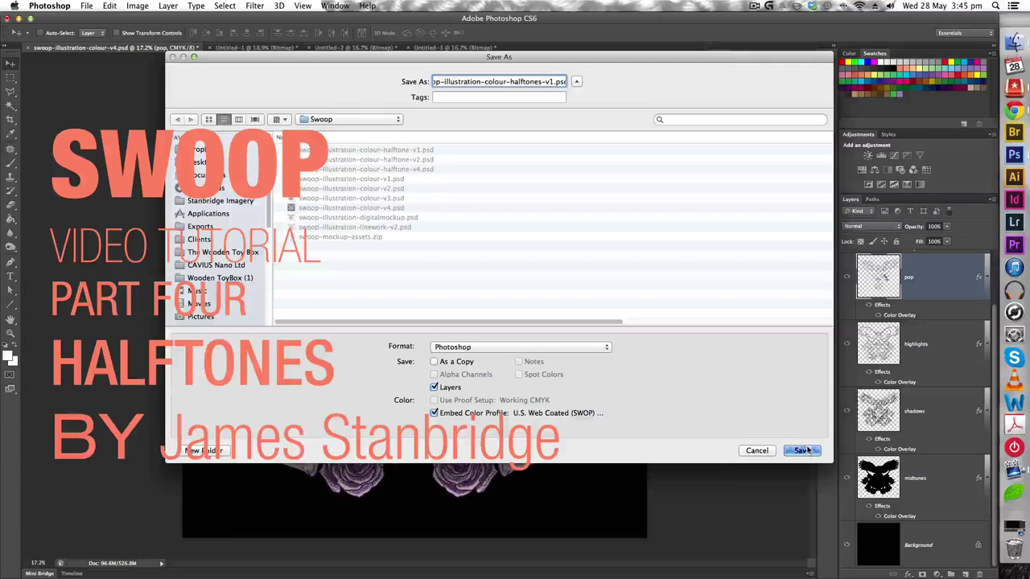